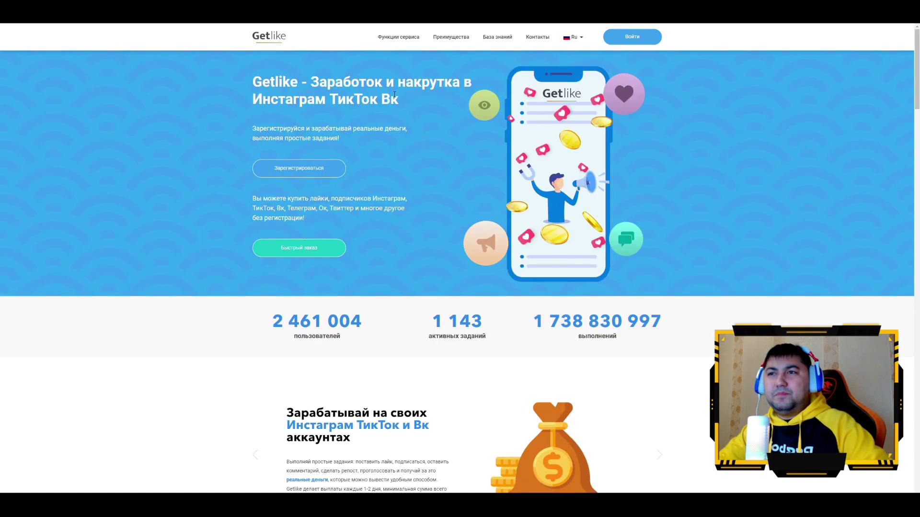
- Open the account page from the Getlike home page and view the registration form
{"action": "scroll", "coordinate": [394, 94], "scroll_direction": "down", "scroll_amount": 2}
{"action": "scroll", "coordinate": [394, 94], "scroll_direction": "up", "scroll_amount": 2}
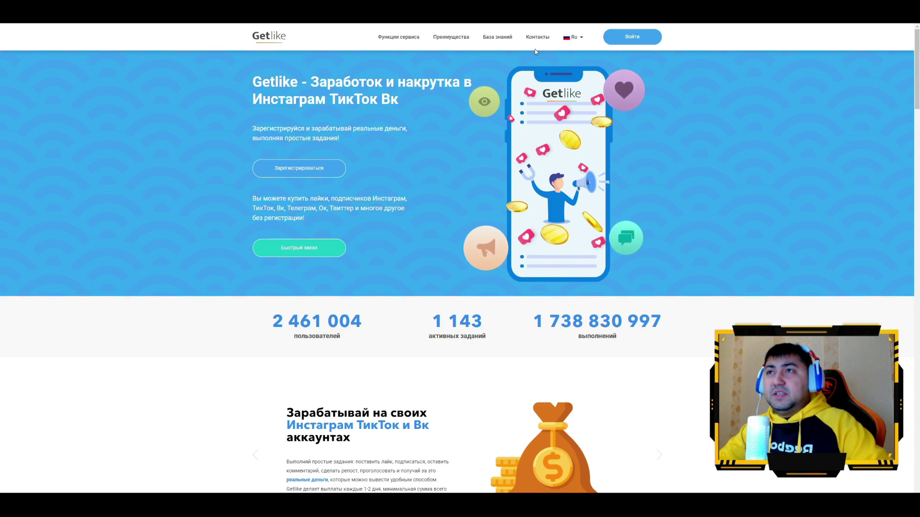
{"action": "left_click", "coordinate": [308, 170]}
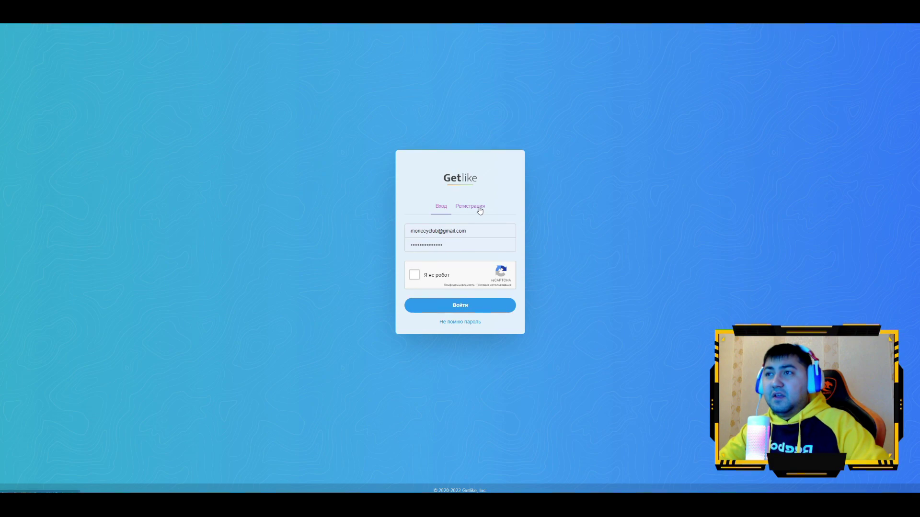
{"action": "left_click", "coordinate": [479, 210]}
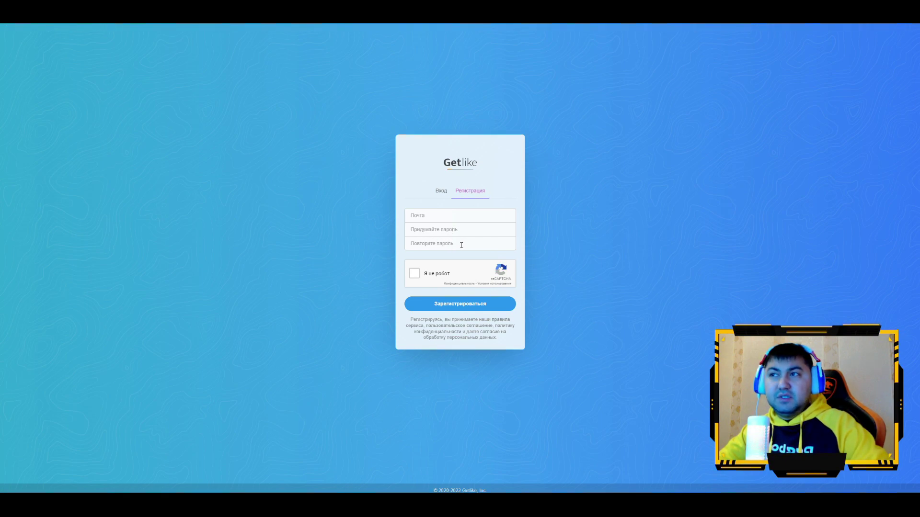
{"action": "left_click", "coordinate": [435, 193]}
{"action": "left_click", "coordinate": [502, 276]}
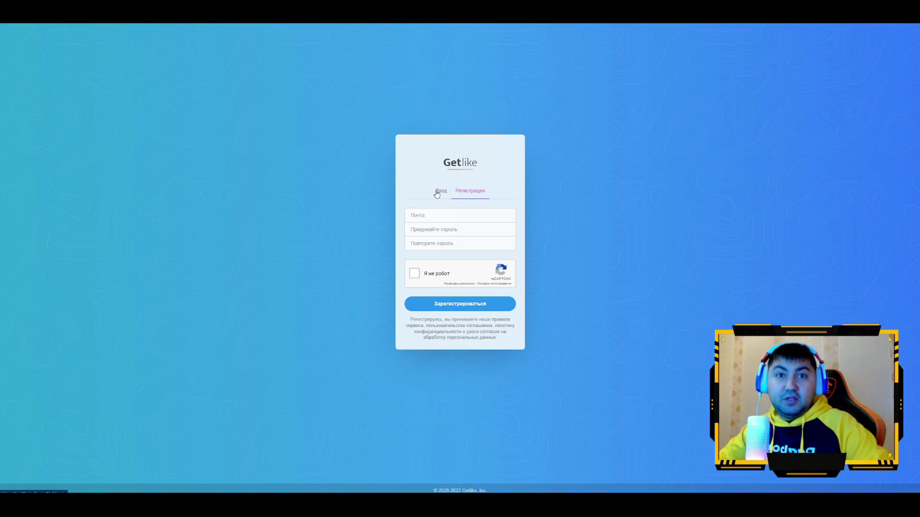
- Switch to the login form, complete the "Я не робот" check and sign in with the prefilled credentials
{"action": "left_click", "coordinate": [436, 193]}
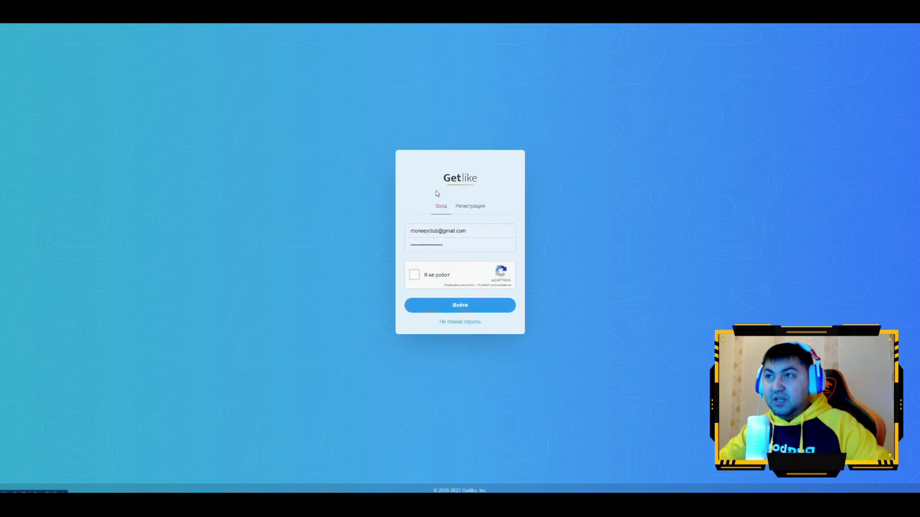
{"action": "left_click", "coordinate": [415, 276]}
{"action": "left_click", "coordinate": [475, 307]}
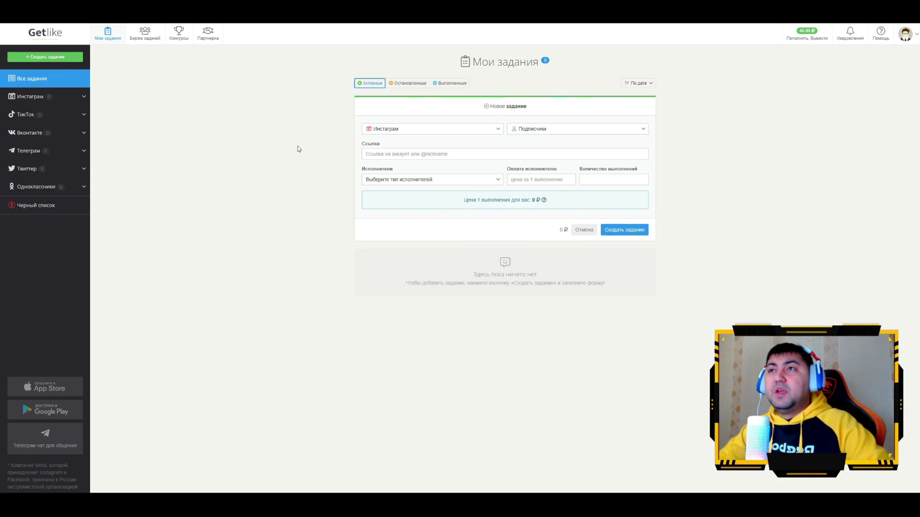
- Open the "Мои данные" profile page and start adding an Instagram account through a like
{"action": "left_click", "coordinate": [906, 46]}
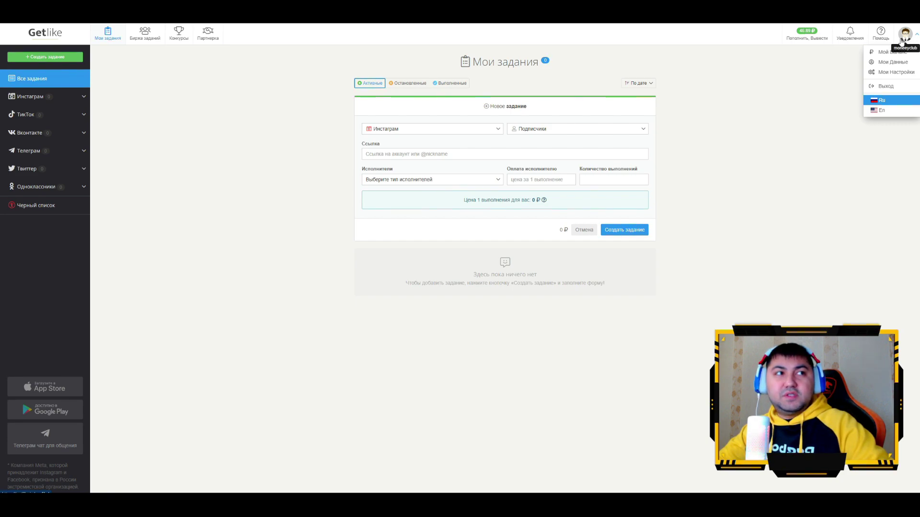
{"action": "left_click", "coordinate": [892, 62]}
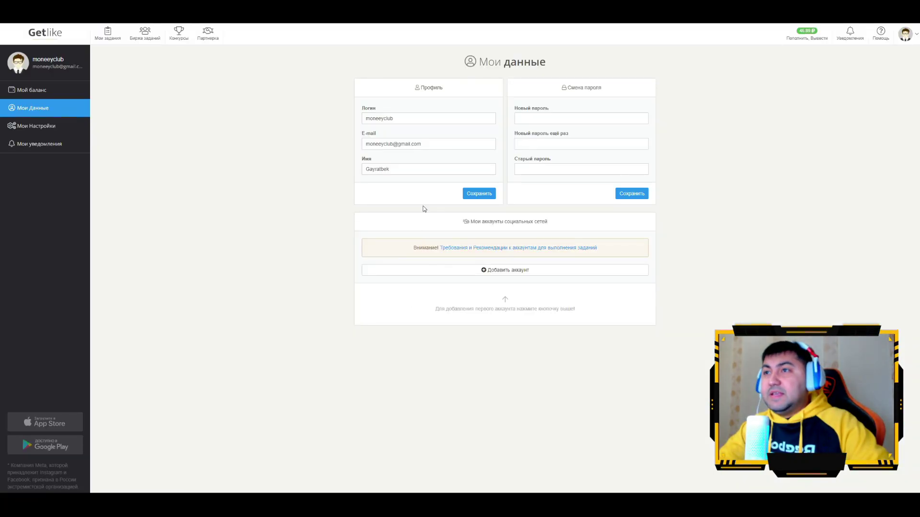
{"action": "left_click", "coordinate": [503, 276]}
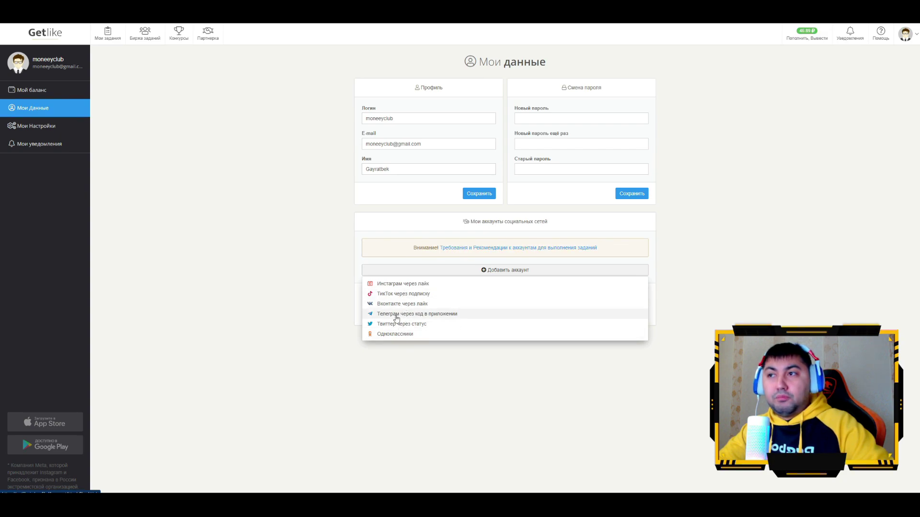
{"action": "left_click", "coordinate": [391, 285]}
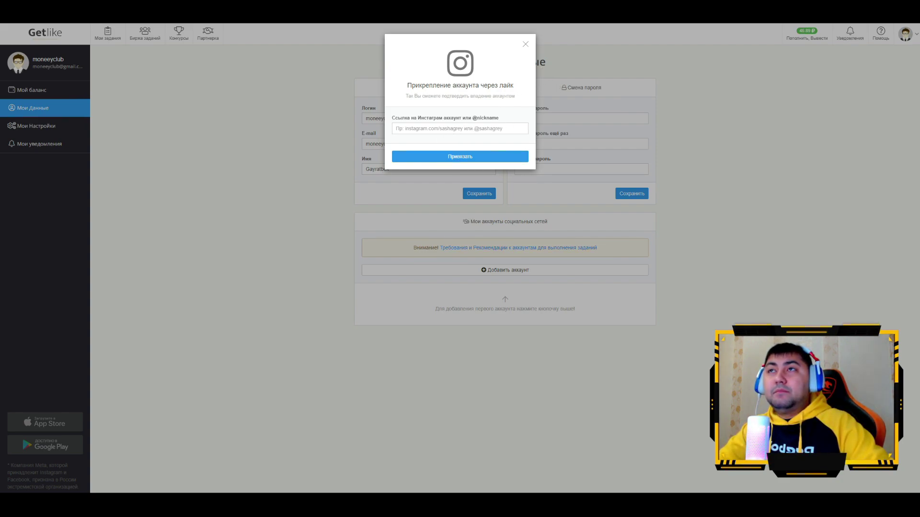
- Copy the link of the own Instagram profile and submit it as the account to attach in Getlike
{"action": "left_click_drag", "start_coordinate": [466, 121], "coordinate": [494, 120]}
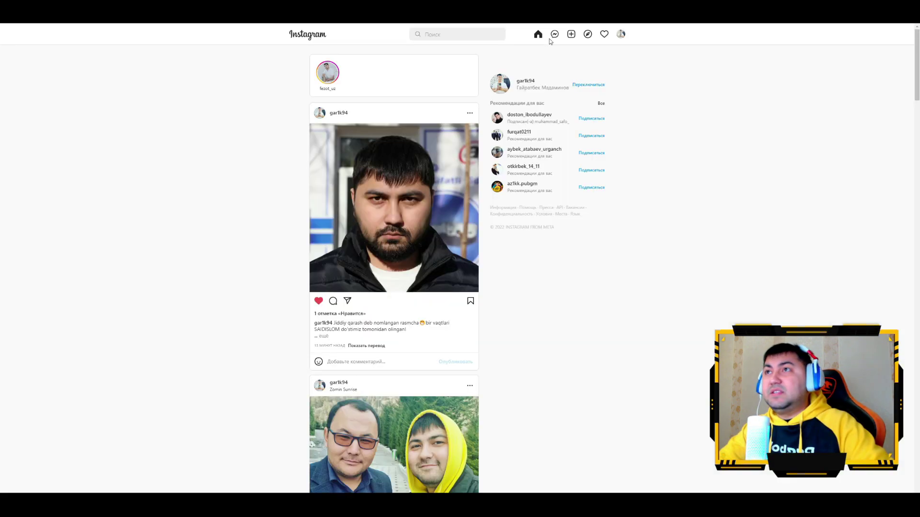
{"action": "left_click", "coordinate": [621, 34]}
{"action": "left_click", "coordinate": [595, 53]}
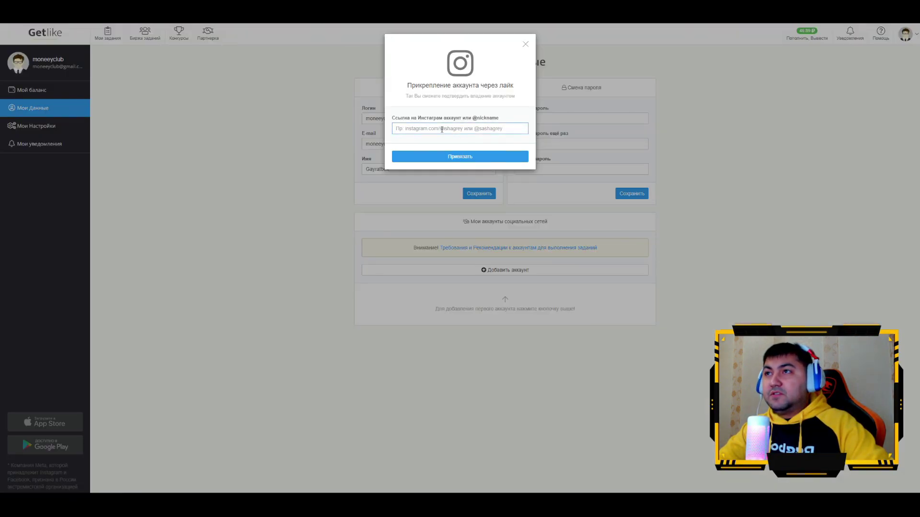
{"action": "type", "text": "https://www.instagram.com/gar1k94/"}
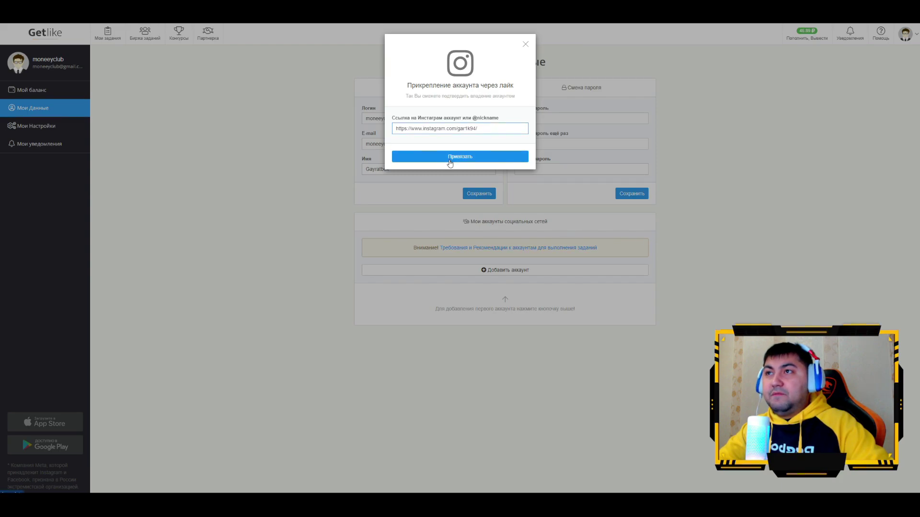
{"action": "left_click", "coordinate": [449, 160]}
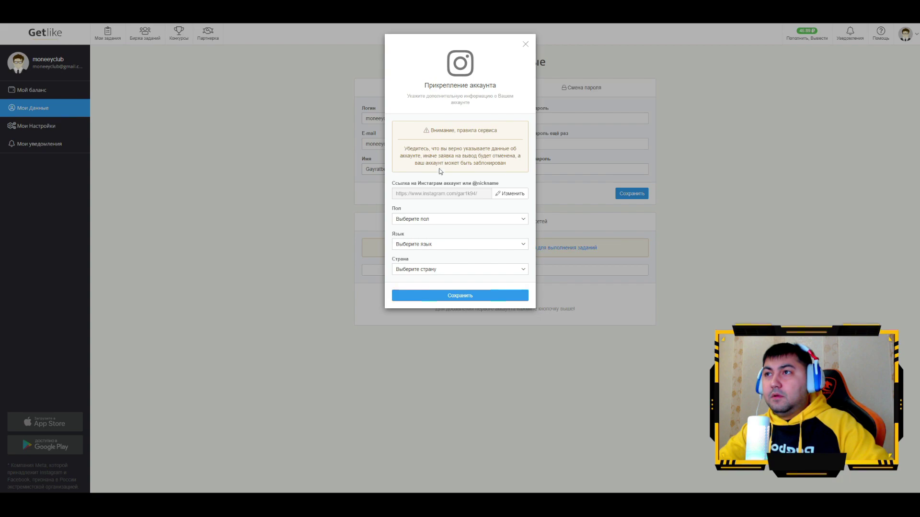
- Set the attached account's gender to Мужской, language to Русский and country to Узбекистан, and save the details
{"action": "left_click", "coordinate": [465, 217]}
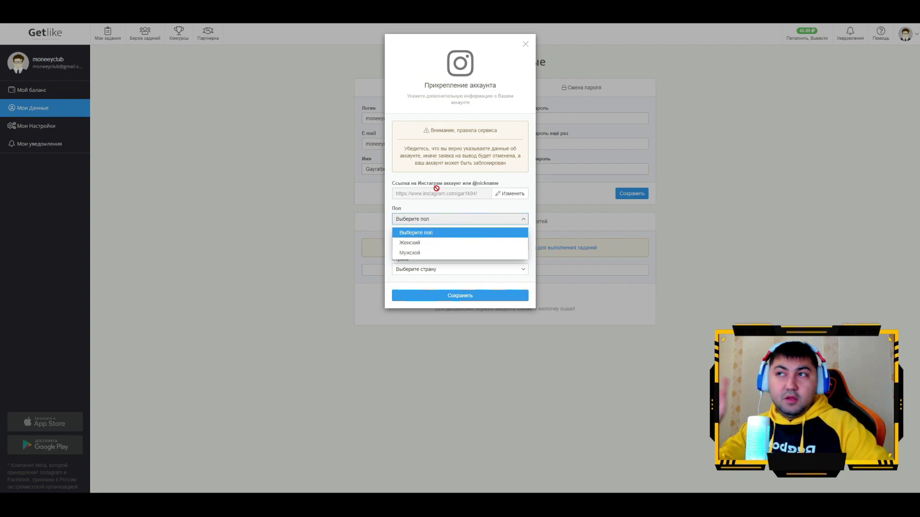
{"action": "left_click", "coordinate": [424, 253]}
{"action": "left_click", "coordinate": [421, 246]}
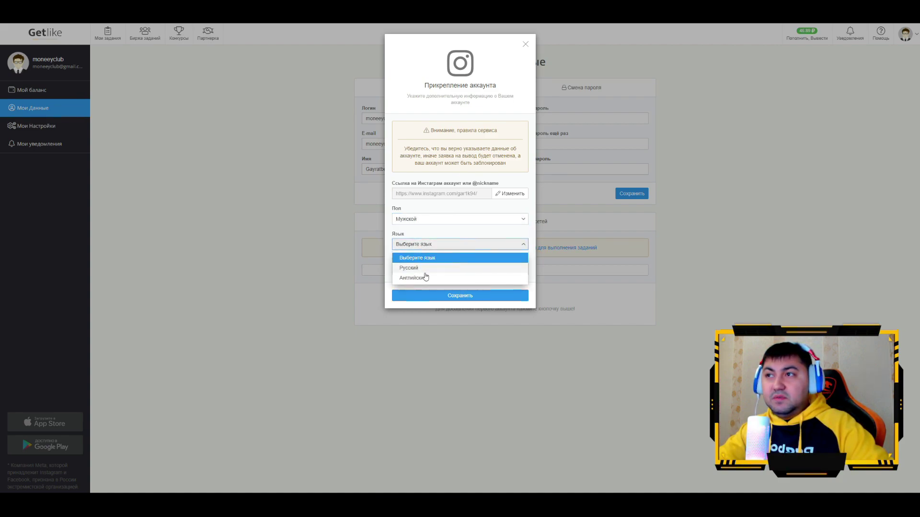
{"action": "left_click", "coordinate": [425, 269]}
{"action": "left_click", "coordinate": [429, 269]}
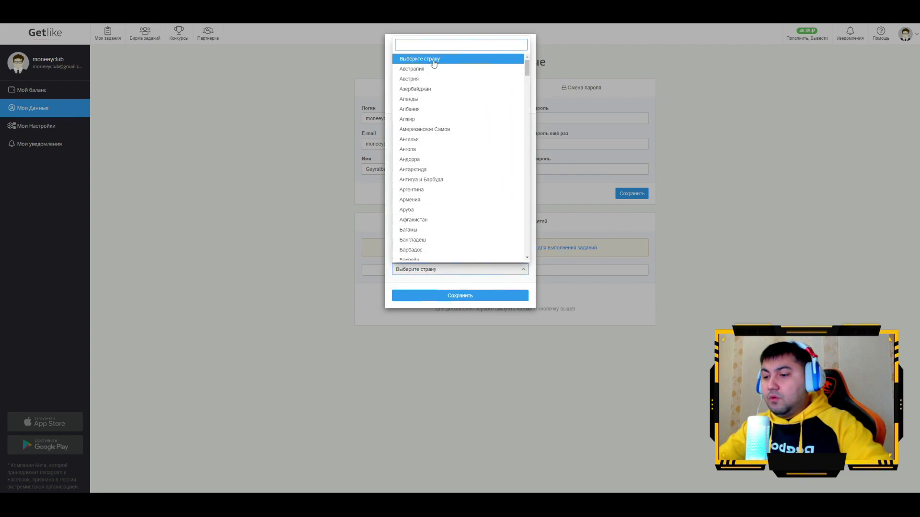
{"action": "type", "text": "уз"}
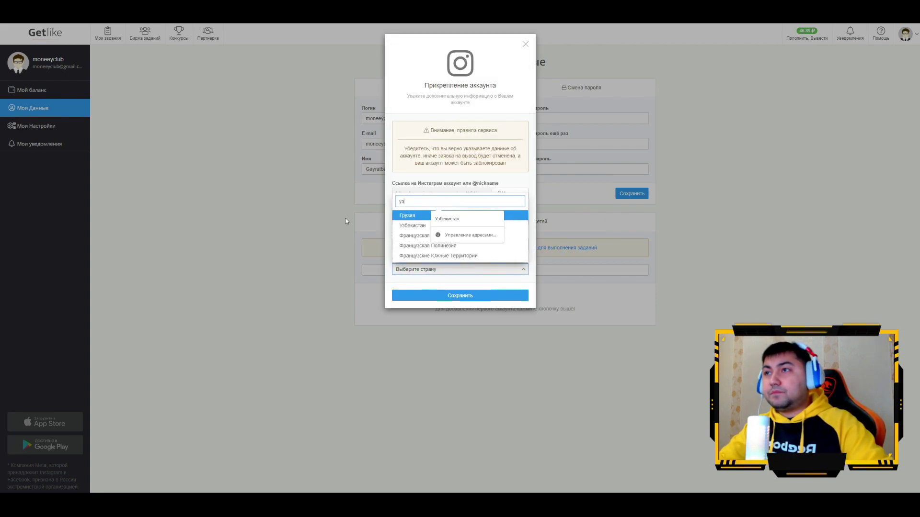
{"action": "left_click", "coordinate": [410, 225]}
{"action": "left_click", "coordinate": [458, 296]}
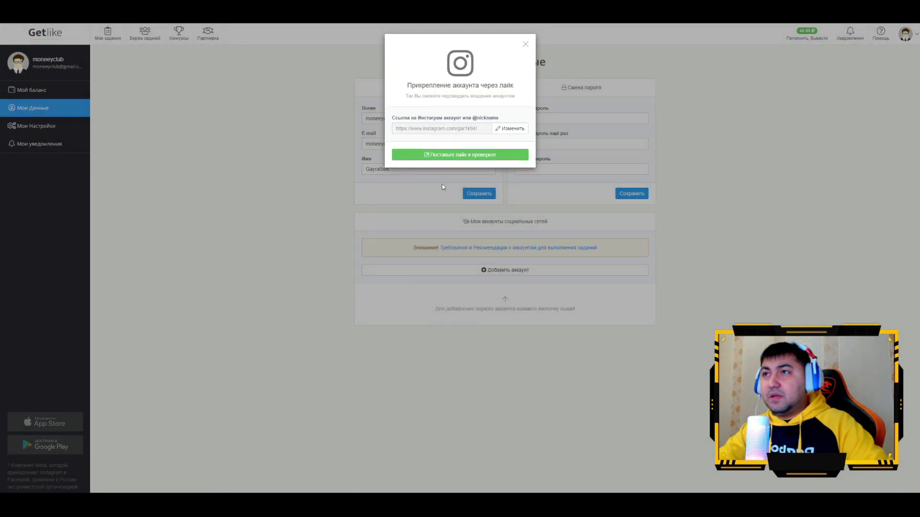
- Like the Instagram post assigned for verification and have Getlike check the like to attach the account
{"action": "left_click", "coordinate": [455, 156]}
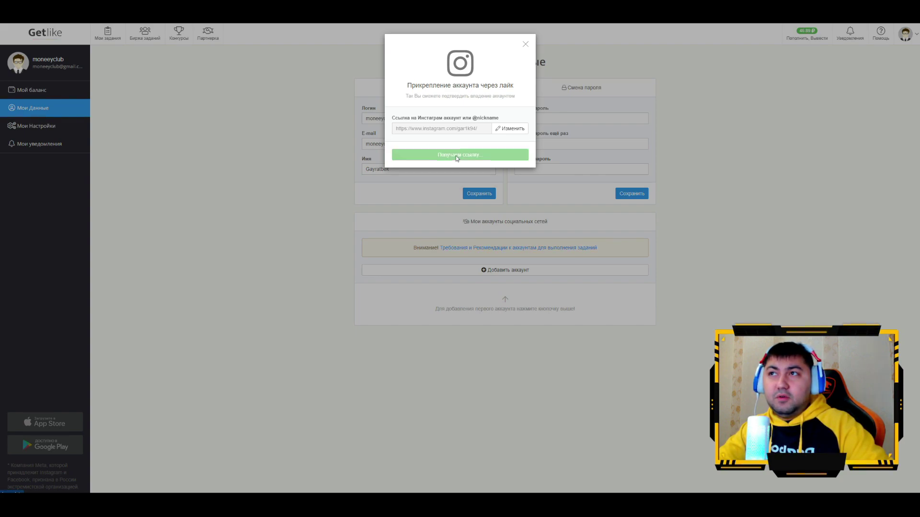
{"action": "left_click", "coordinate": [455, 156]}
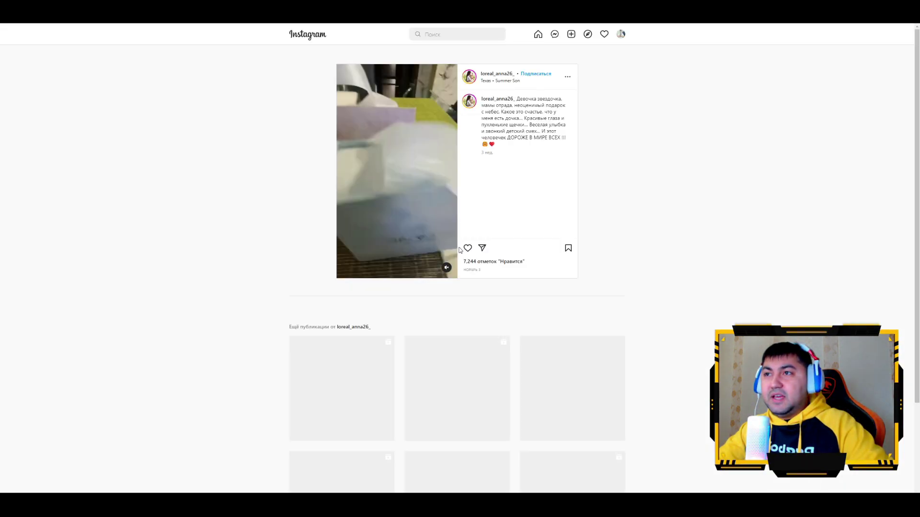
{"action": "left_click", "coordinate": [467, 248]}
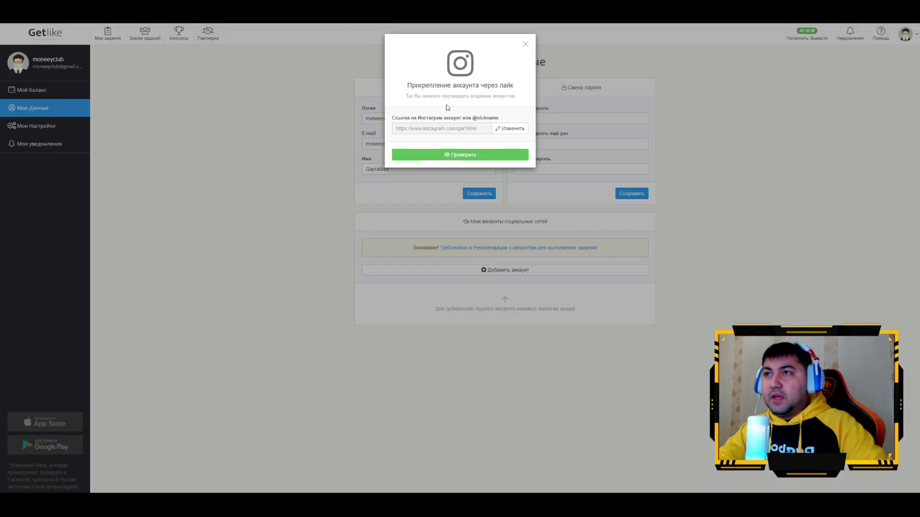
{"action": "left_click", "coordinate": [462, 157]}
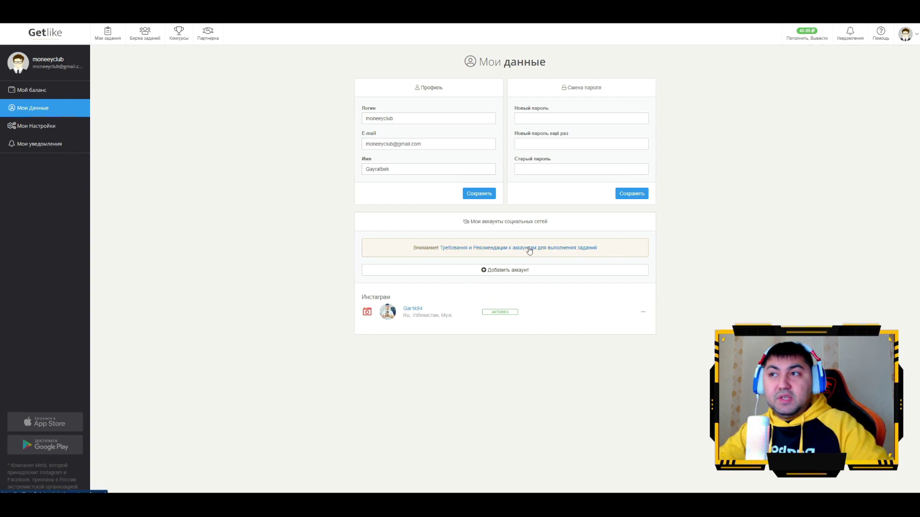
- Open the account requirements help page and examine Instagram's minimum requirements and the good and bad profile examples
{"action": "left_click", "coordinate": [485, 250]}
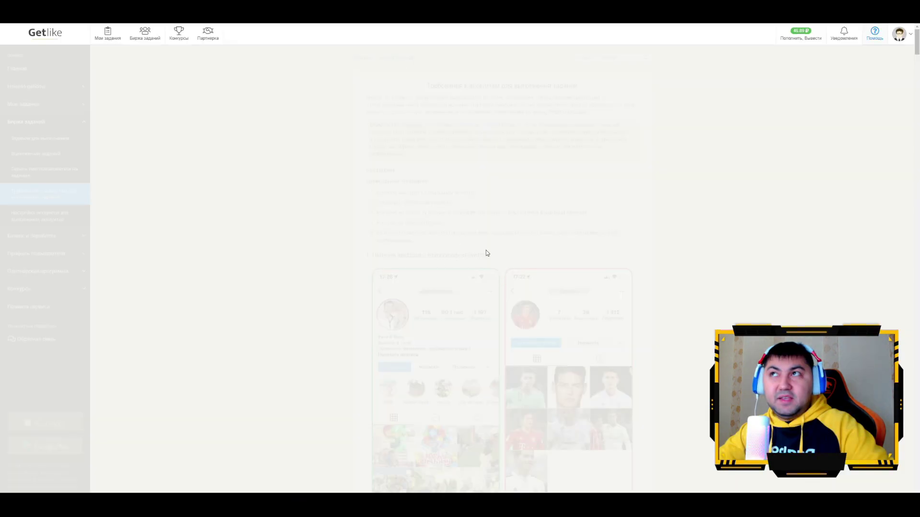
{"action": "scroll", "coordinate": [486, 253], "scroll_direction": "down", "scroll_amount": 1}
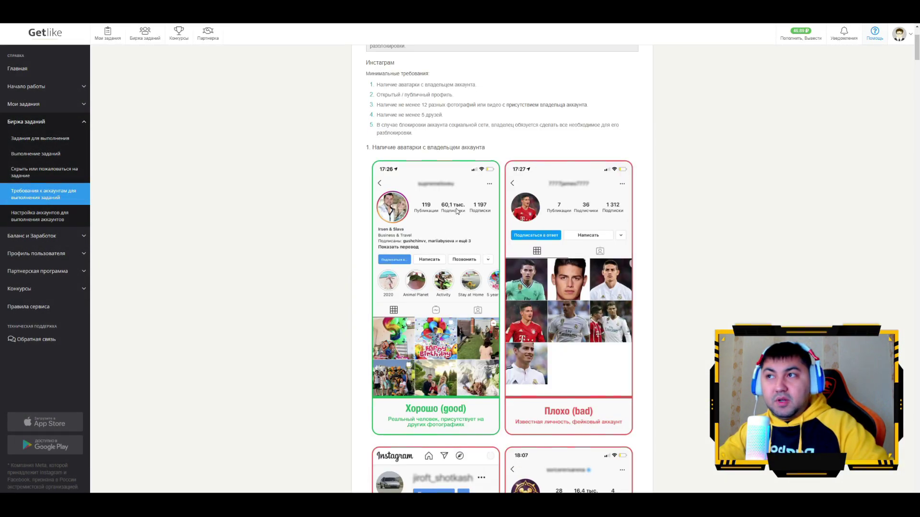
{"action": "scroll", "coordinate": [415, 211], "scroll_direction": "up", "scroll_amount": 2}
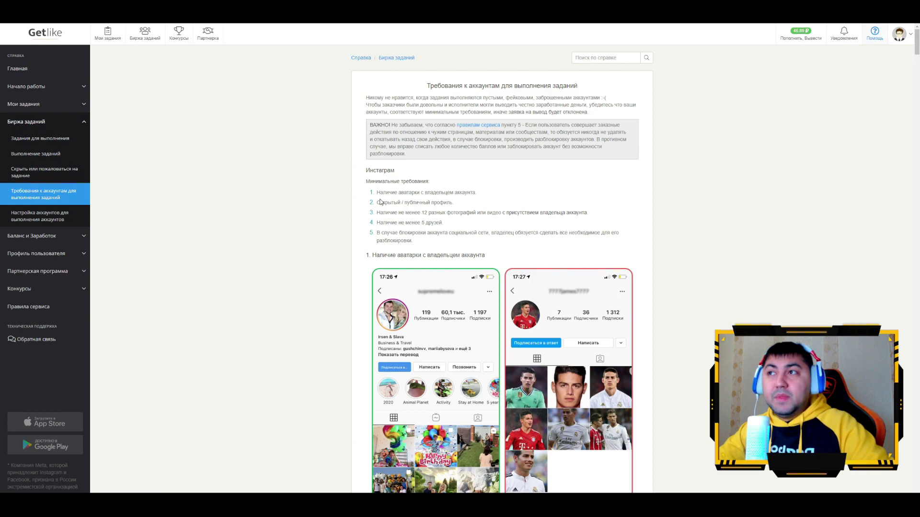
{"action": "left_click_drag", "start_coordinate": [374, 194], "coordinate": [483, 195]}
{"action": "left_click", "coordinate": [440, 200]}
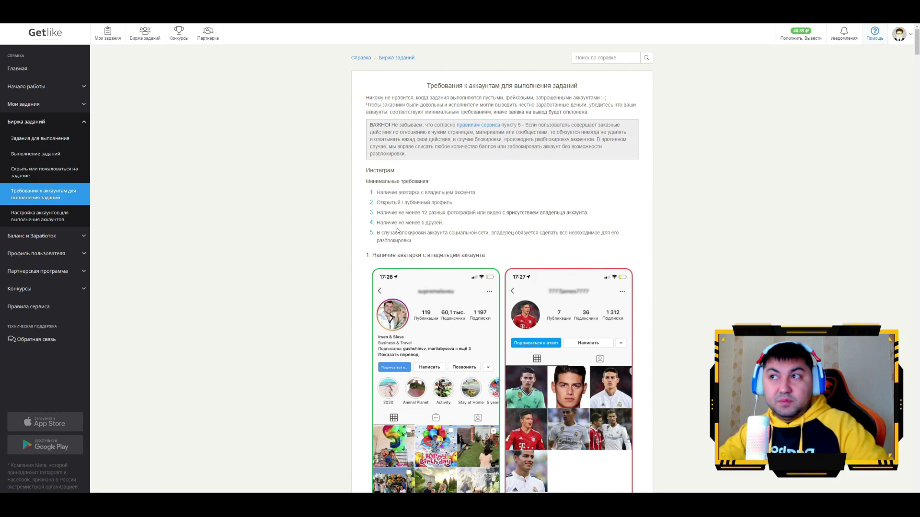
{"action": "left_click_drag", "start_coordinate": [386, 203], "coordinate": [504, 206]}
{"action": "left_click", "coordinate": [463, 207]}
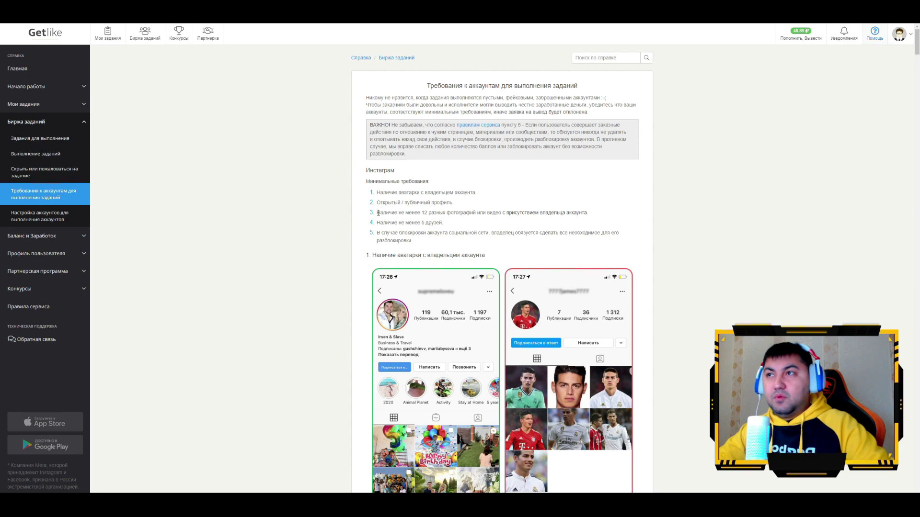
{"action": "left_click_drag", "start_coordinate": [377, 215], "coordinate": [444, 214]}
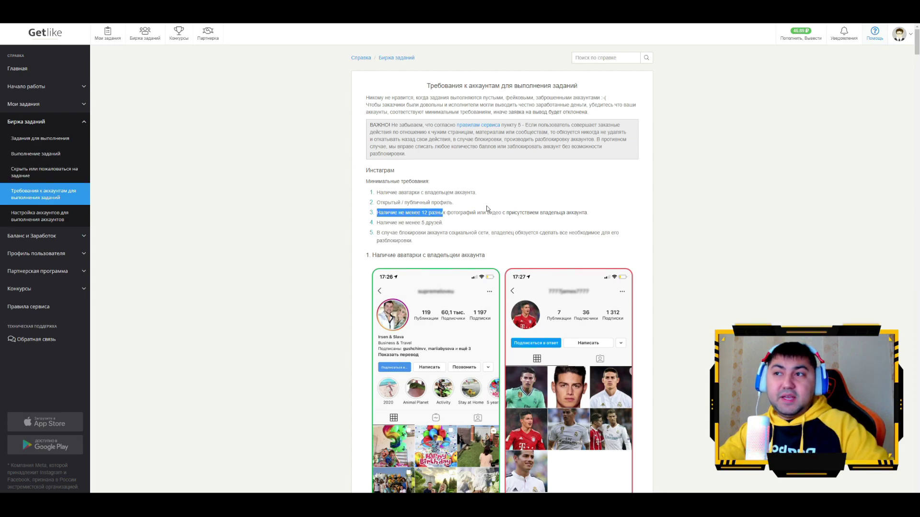
{"action": "scroll", "coordinate": [490, 208], "scroll_direction": "down", "scroll_amount": 2}
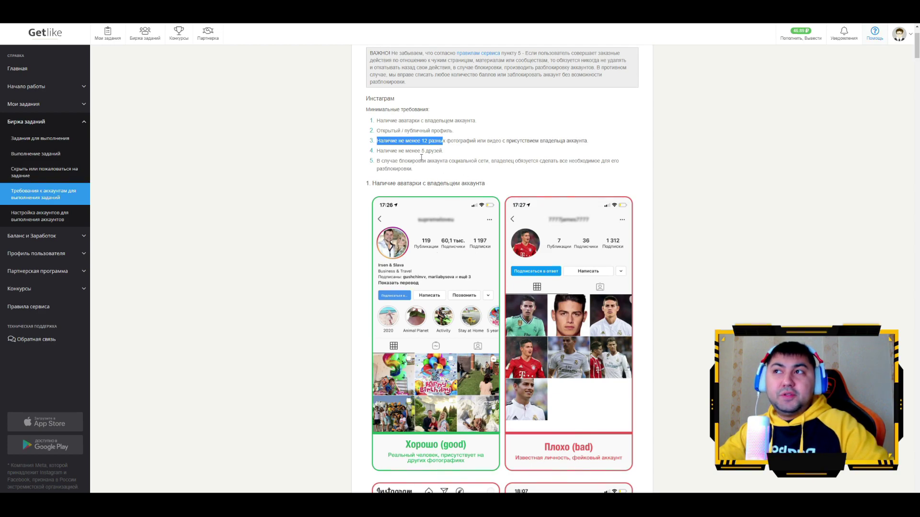
{"action": "left_click", "coordinate": [447, 142]}
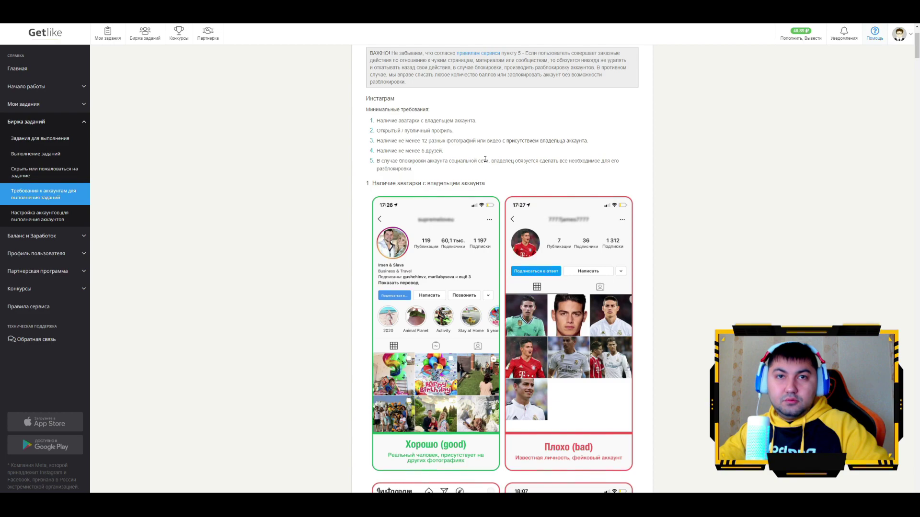
{"action": "mouse_move", "coordinate": [448, 141]}
{"action": "left_mouse_down"}
{"action": "mouse_move", "coordinate": [377, 141]}
{"action": "mouse_move", "coordinate": [380, 152]}
{"action": "mouse_move", "coordinate": [440, 152]}
{"action": "left_mouse_up"}
{"action": "left_click", "coordinate": [441, 151]}
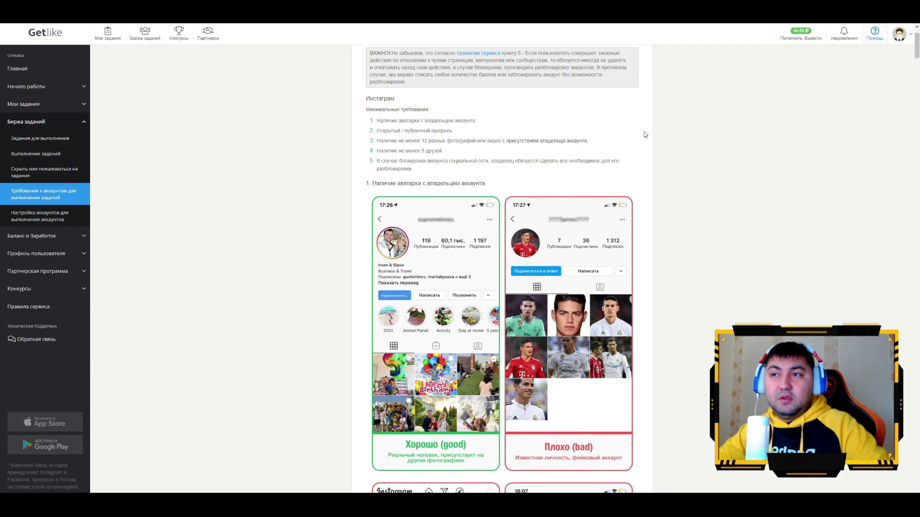
{"action": "scroll", "coordinate": [661, 131], "scroll_direction": "down", "scroll_amount": 5}
{"action": "scroll", "coordinate": [443, 162], "scroll_direction": "up", "scroll_amount": 3}
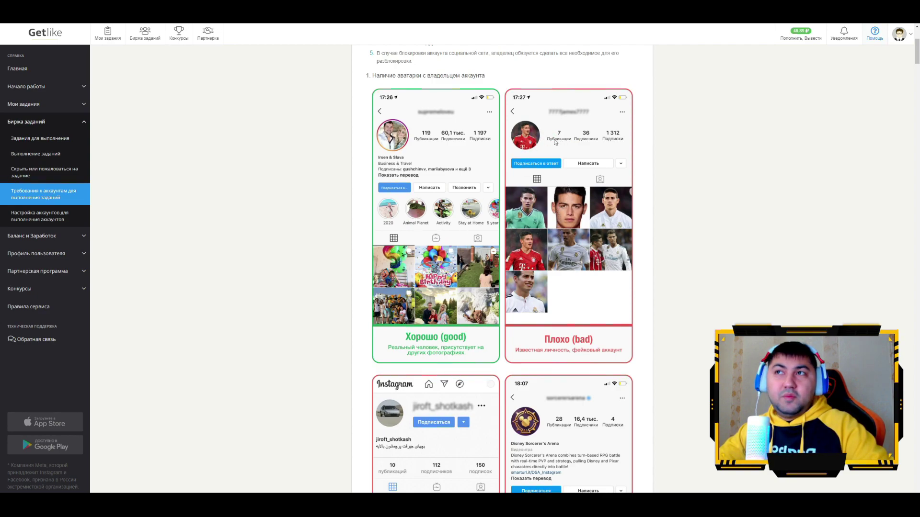
{"action": "scroll", "coordinate": [534, 151], "scroll_direction": "down", "scroll_amount": 1}
{"action": "scroll", "coordinate": [534, 152], "scroll_direction": "up", "scroll_amount": 1}
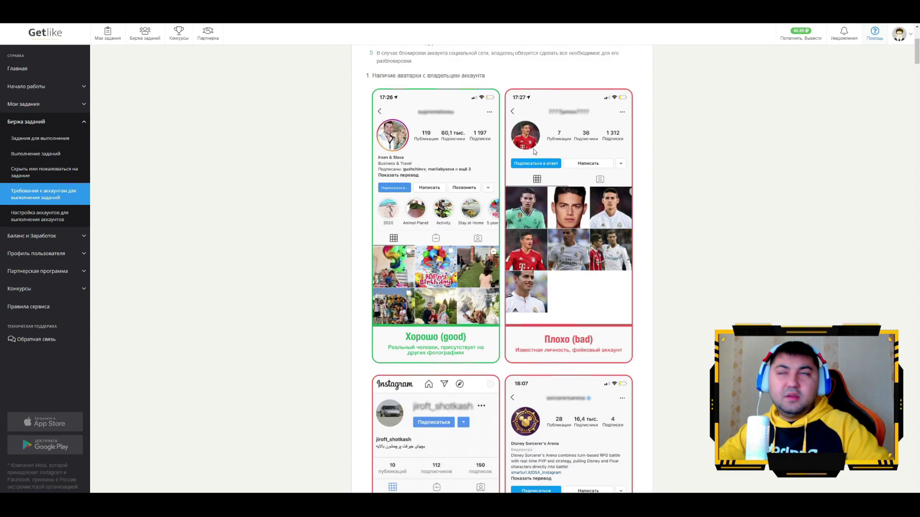
{"action": "scroll", "coordinate": [496, 155], "scroll_direction": "up", "scroll_amount": 5}
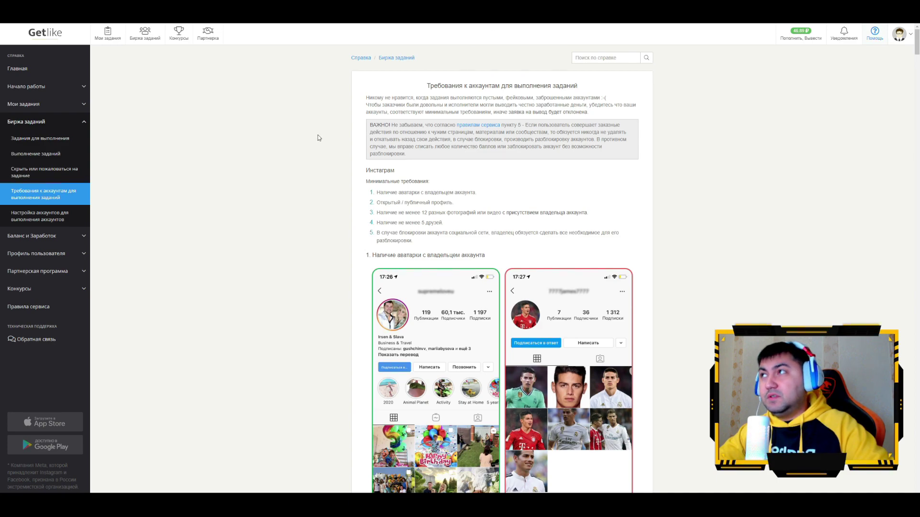
- Complete the first Instagram subscription task in the task exchange by following the assigned profile and having Getlike check it
{"action": "left_click", "coordinate": [142, 41]}
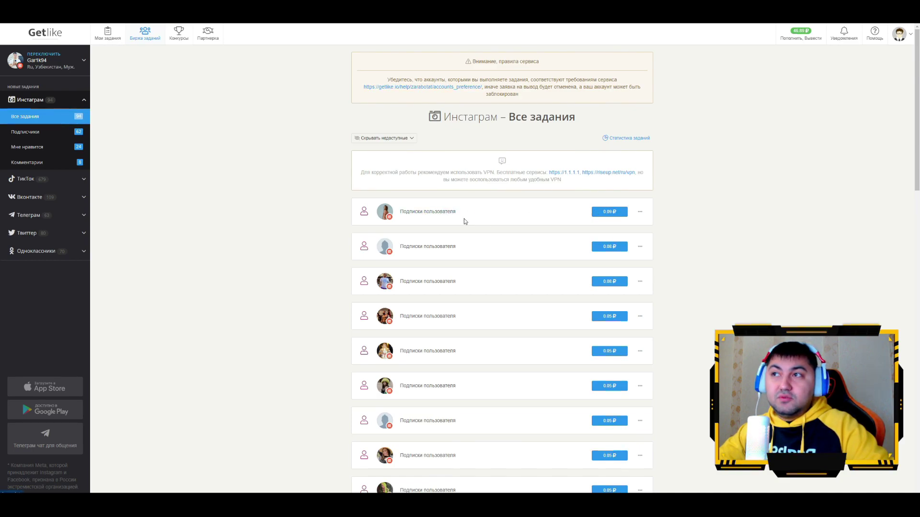
{"action": "left_click", "coordinate": [615, 216]}
{"action": "left_click", "coordinate": [502, 277]}
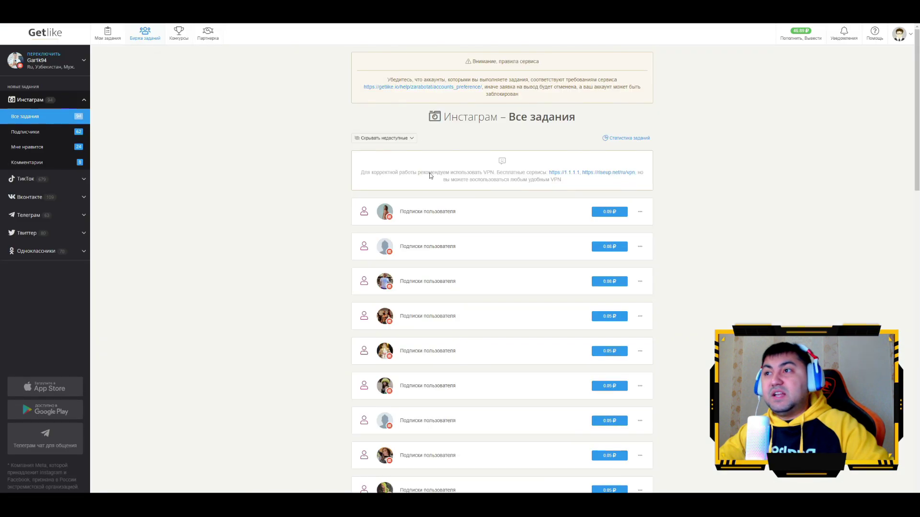
{"action": "left_click", "coordinate": [435, 213]}
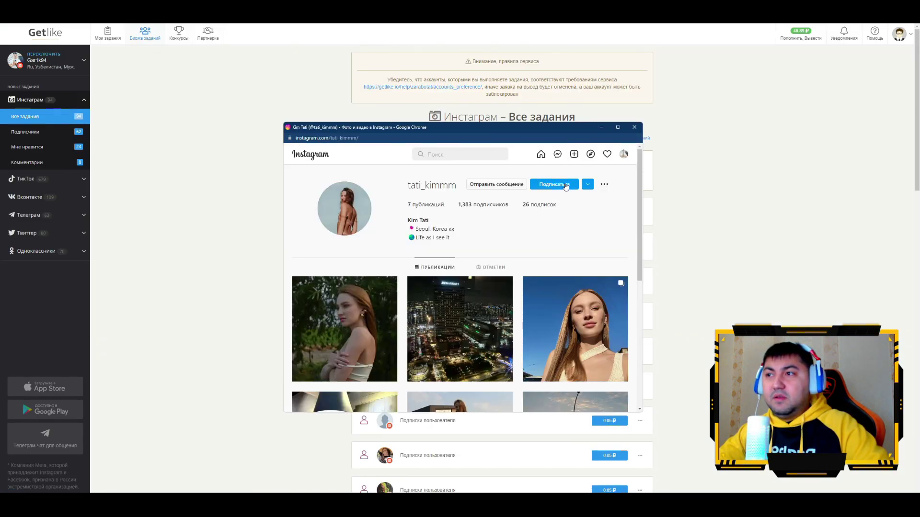
{"action": "left_click", "coordinate": [562, 186]}
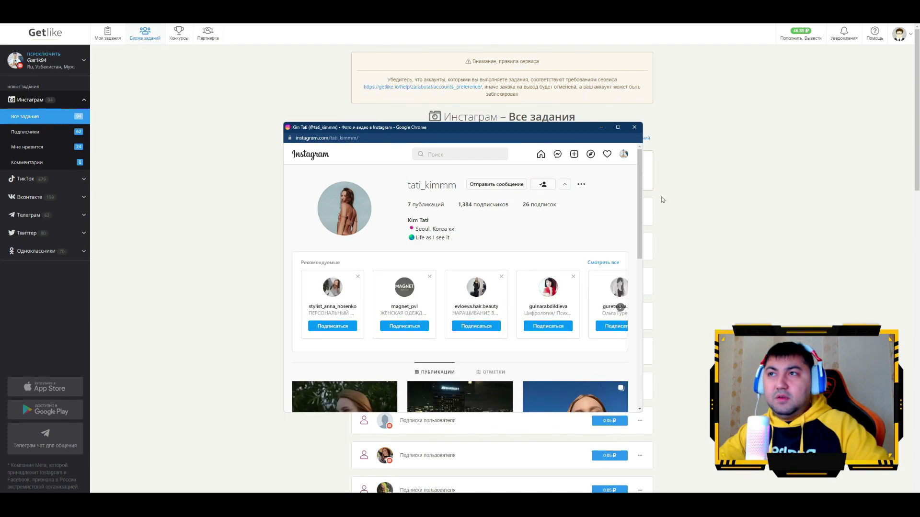
{"action": "left_click_drag", "start_coordinate": [514, 134], "coordinate": [515, 122]}
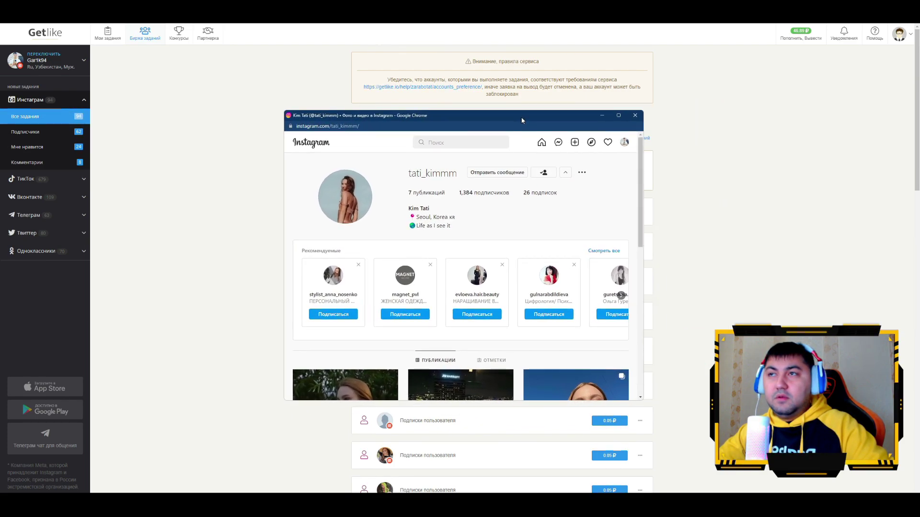
{"action": "left_click", "coordinate": [634, 116]}
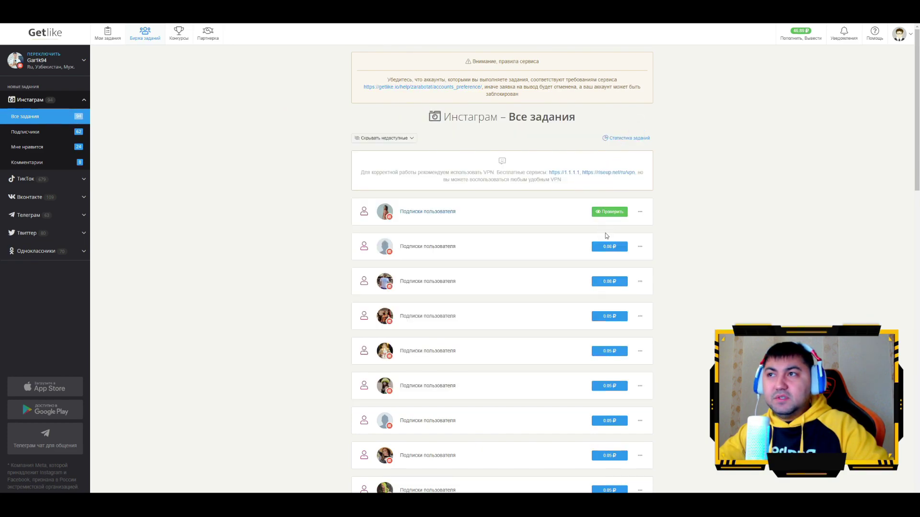
{"action": "left_click", "coordinate": [606, 214]}
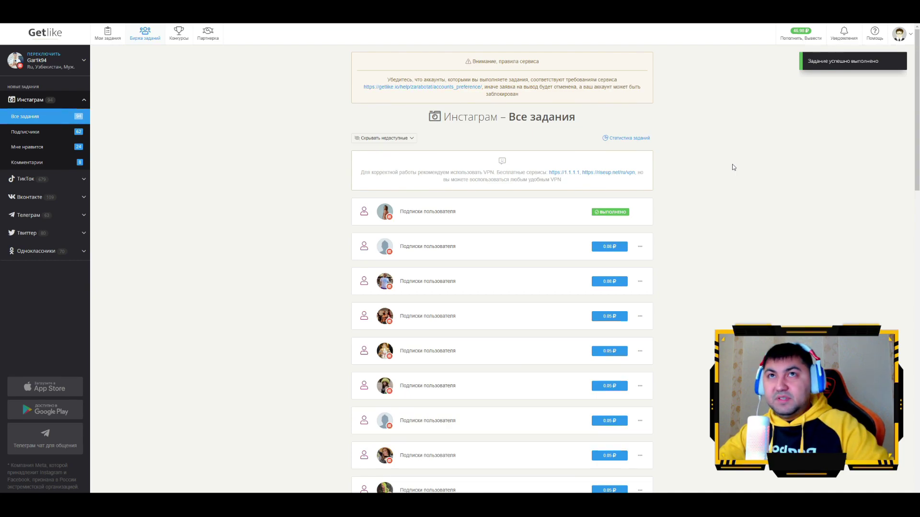
- Look through the full list of Instagram tasks and try to open the 0.02 ₽ post-like task at its end
{"action": "scroll", "coordinate": [720, 159], "scroll_direction": "down", "scroll_amount": 2}
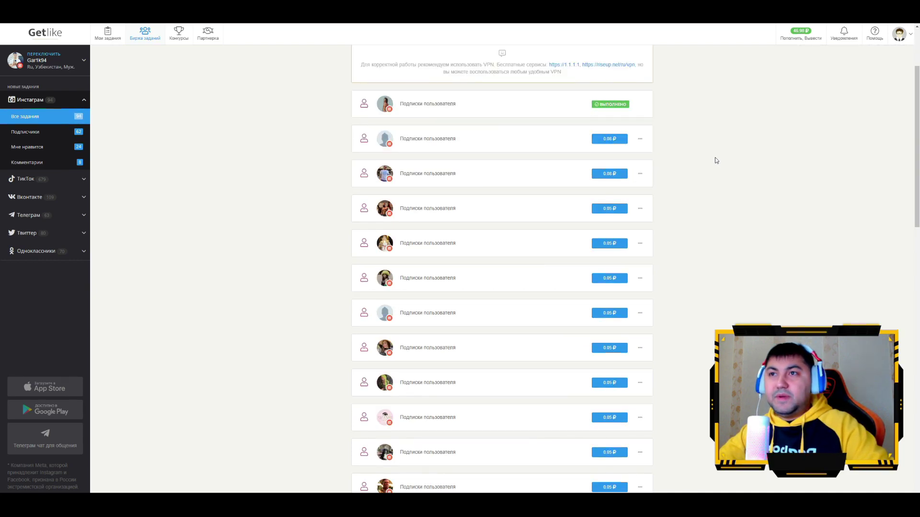
{"action": "scroll", "coordinate": [716, 160], "scroll_direction": "down", "scroll_amount": 3}
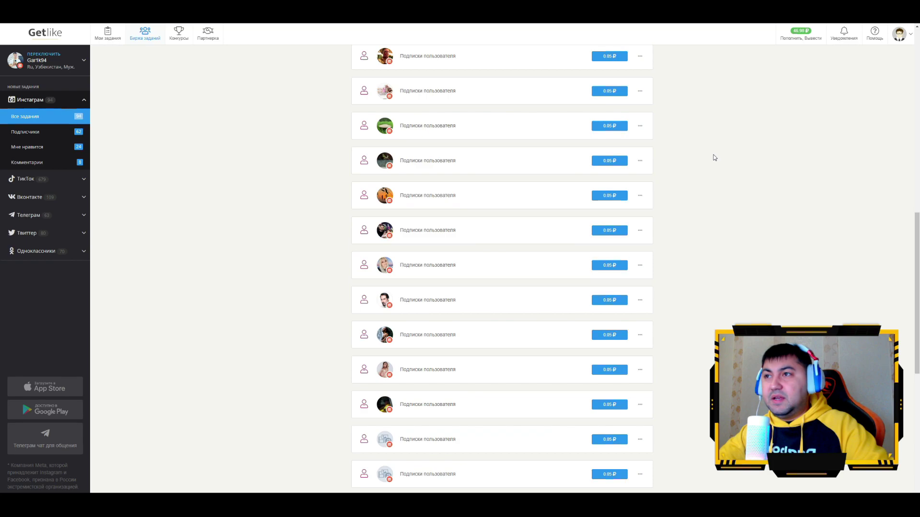
{"action": "scroll", "coordinate": [709, 157], "scroll_direction": "up", "scroll_amount": 5}
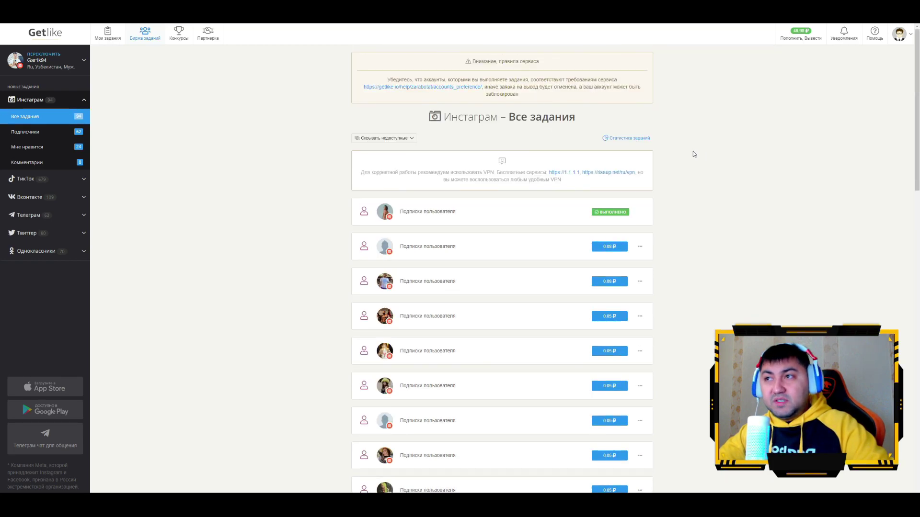
{"action": "scroll", "coordinate": [692, 152], "scroll_direction": "down", "scroll_amount": 3}
{"action": "scroll", "coordinate": [681, 150], "scroll_direction": "up", "scroll_amount": 2}
{"action": "scroll", "coordinate": [479, 178], "scroll_direction": "down", "scroll_amount": 1}
{"action": "scroll", "coordinate": [441, 179], "scroll_direction": "down", "scroll_amount": 10}
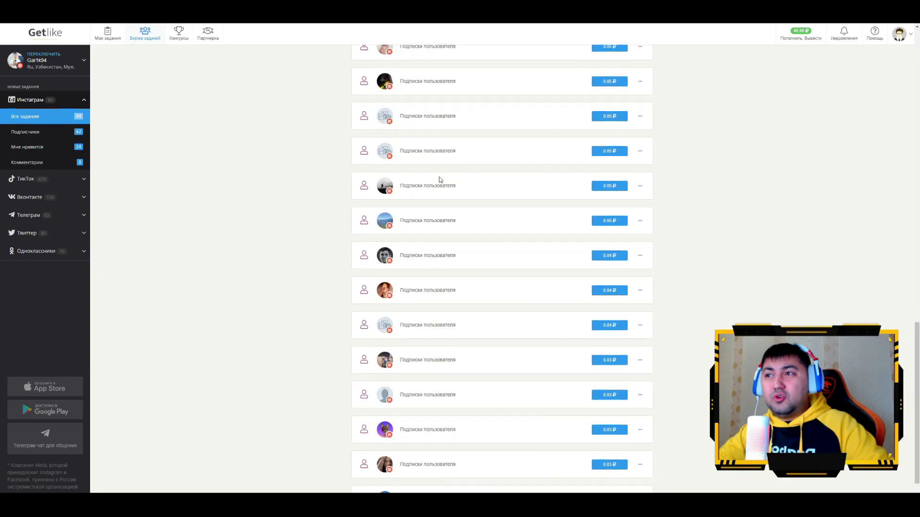
{"action": "scroll", "coordinate": [441, 180], "scroll_direction": "down", "scroll_amount": 1}
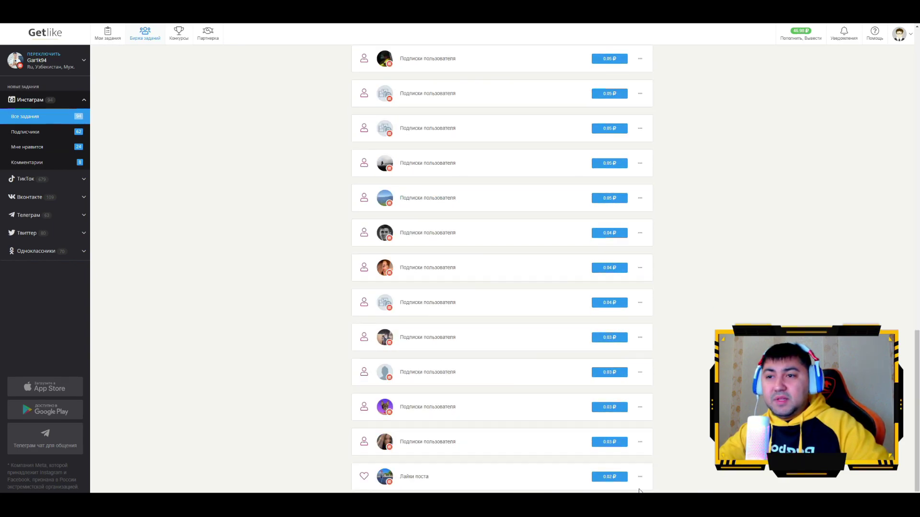
{"action": "left_click", "coordinate": [421, 477]}
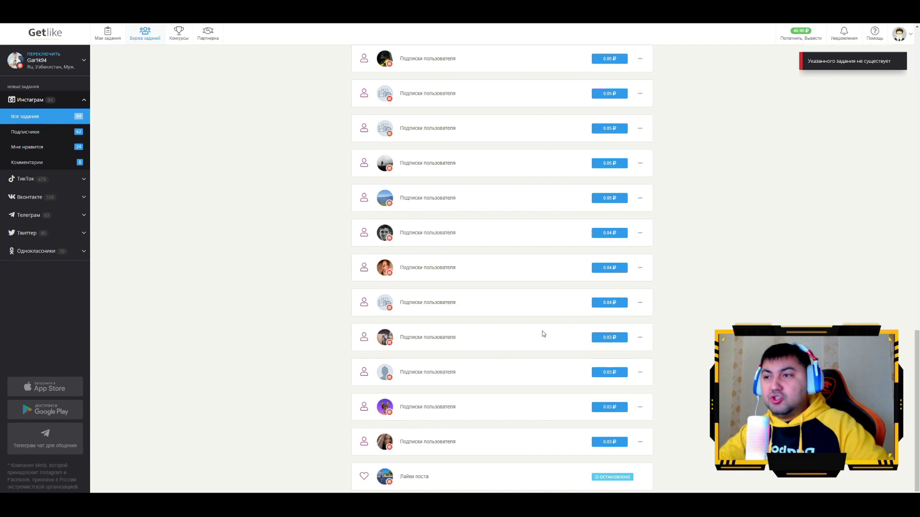
- Reload the Instagram task list and examine the available tasks, including the Мне нравится category
{"action": "scroll", "coordinate": [544, 334], "scroll_direction": "up", "scroll_amount": 10}
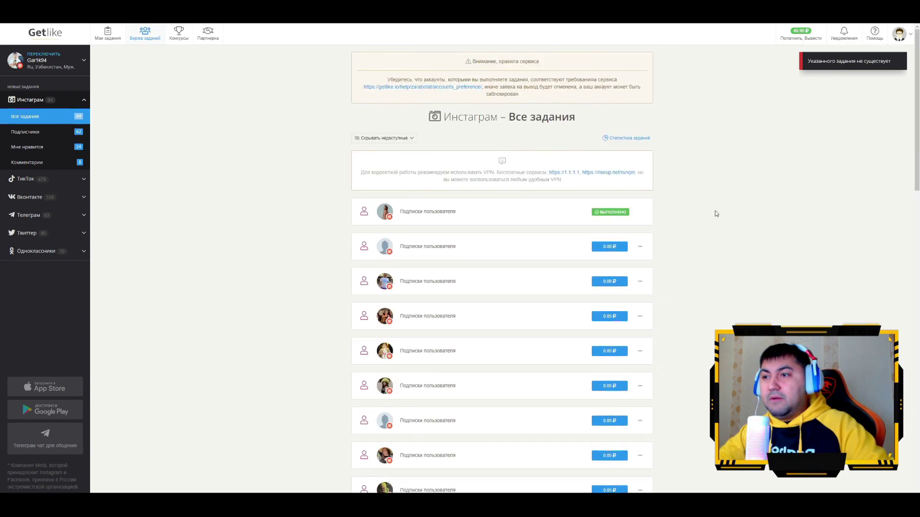
{"action": "right_click", "coordinate": [713, 217]}
{"action": "left_click", "coordinate": [732, 234]}
{"action": "scroll", "coordinate": [416, 230], "scroll_direction": "down", "scroll_amount": 10}
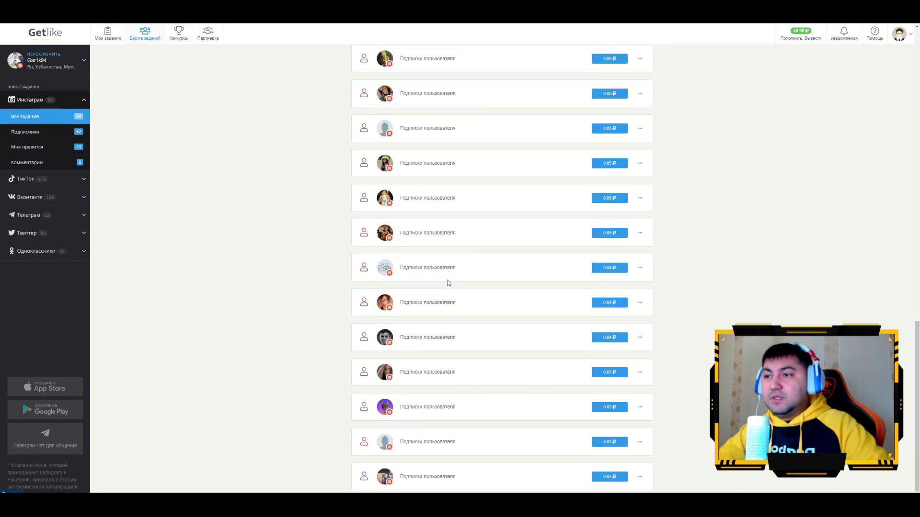
{"action": "scroll", "coordinate": [449, 283], "scroll_direction": "up", "scroll_amount": 5}
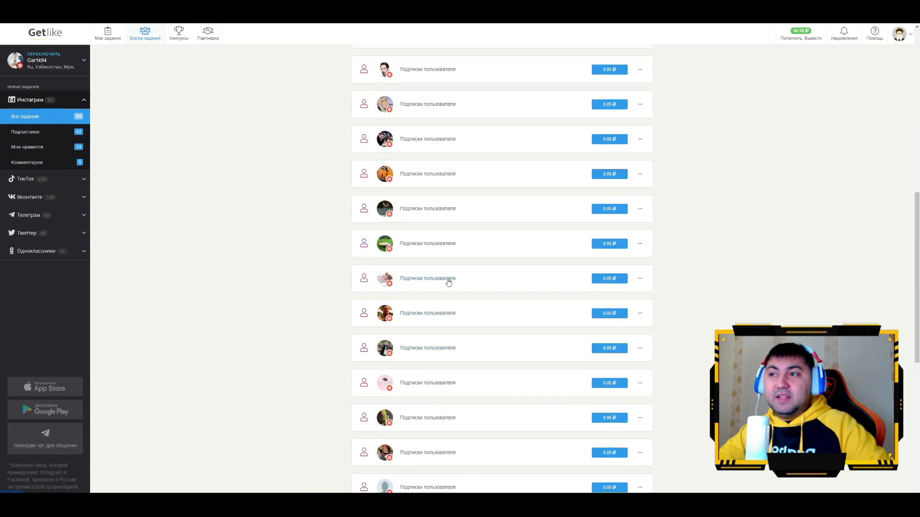
{"action": "scroll", "coordinate": [467, 266], "scroll_direction": "up", "scroll_amount": 10}
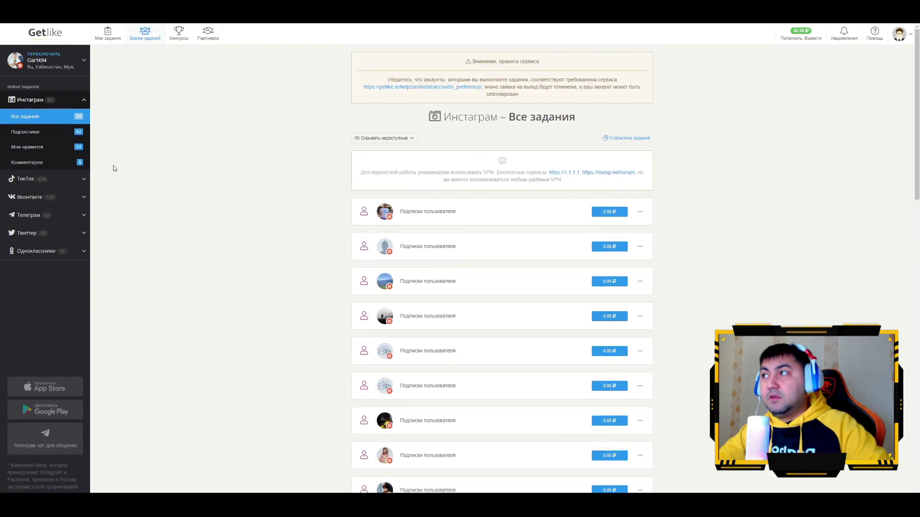
{"action": "left_click", "coordinate": [66, 152]}
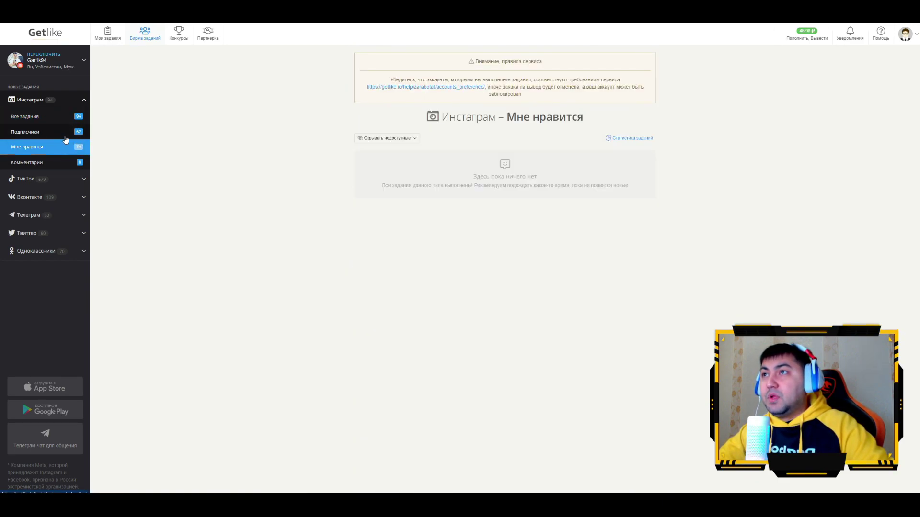
{"action": "left_click", "coordinate": [45, 117]}
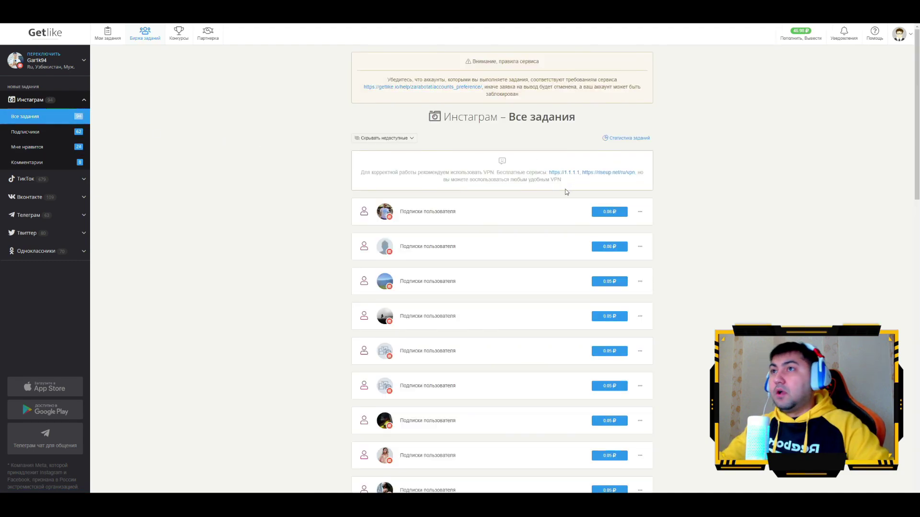
- Open the balance page's withdrawal form and examine the QIWI, ЮMoney, Payeer and Банковская карта (РФ) payout options
{"action": "left_click", "coordinate": [809, 44]}
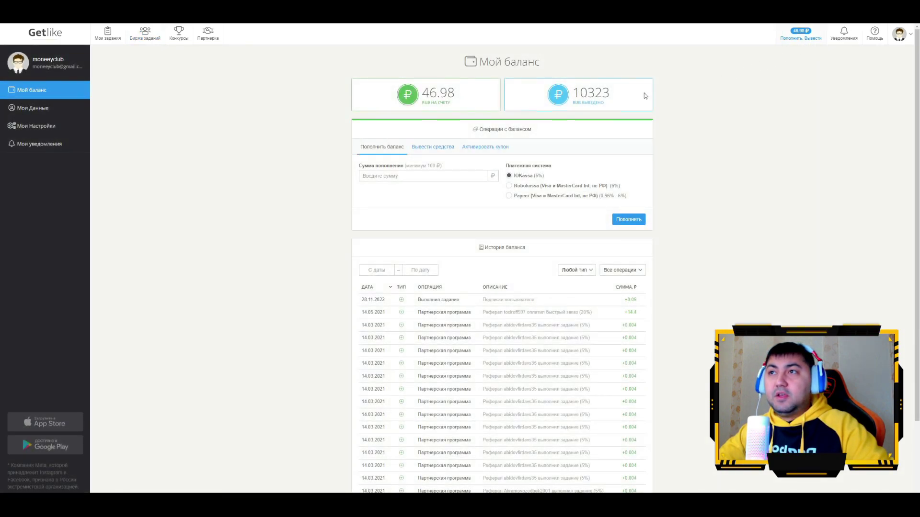
{"action": "left_click", "coordinate": [434, 147]}
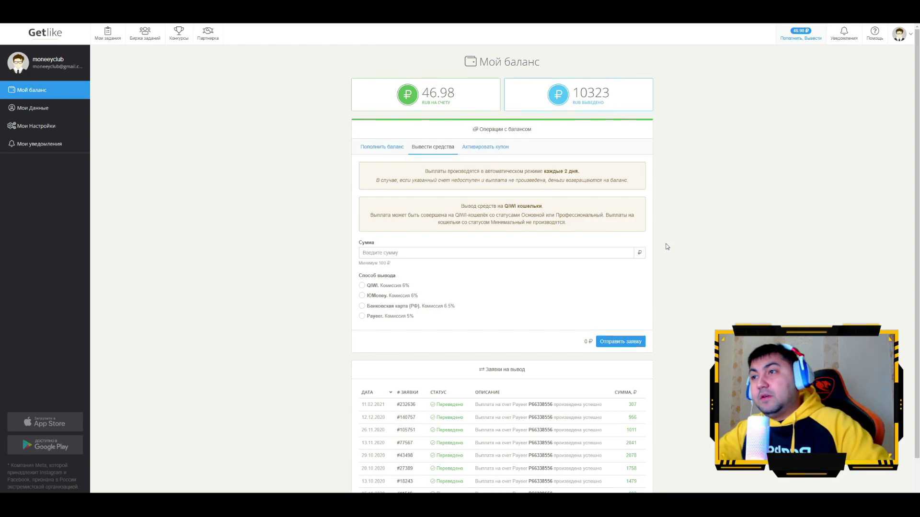
{"action": "left_click", "coordinate": [362, 286]}
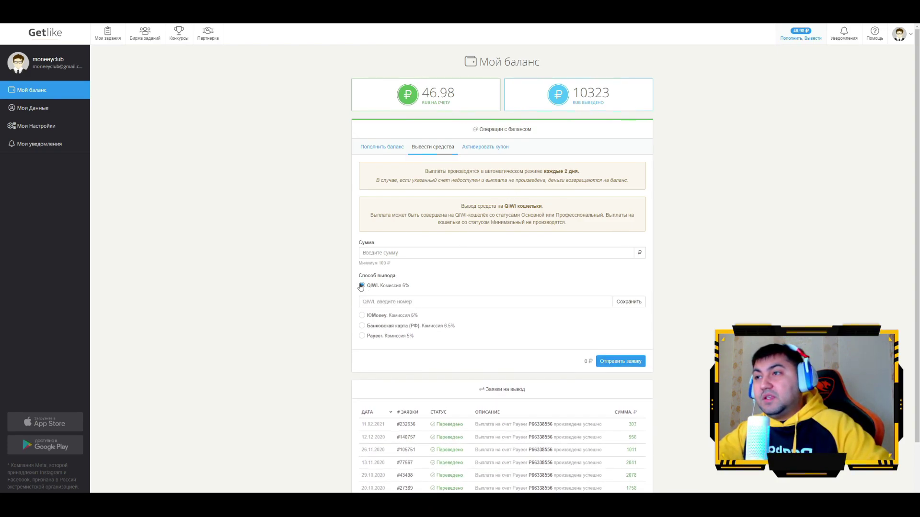
{"action": "left_click", "coordinate": [362, 286]}
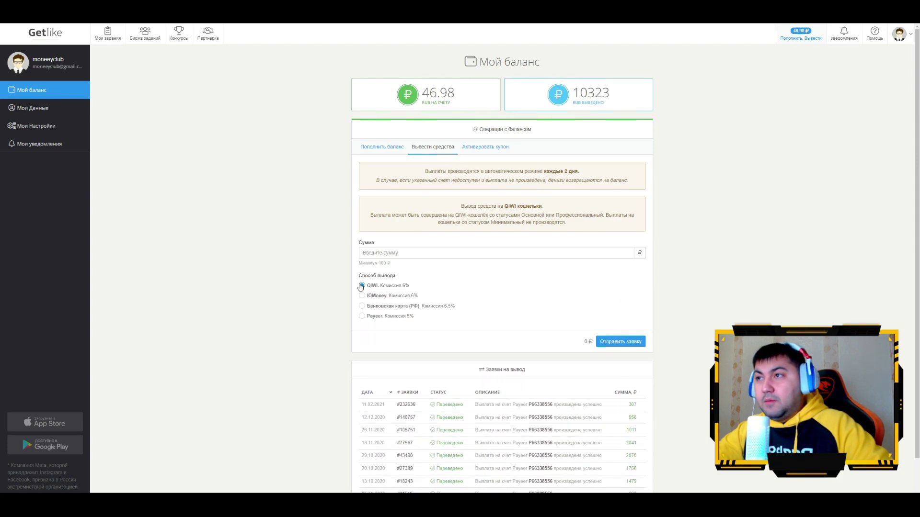
{"action": "left_click", "coordinate": [361, 296]}
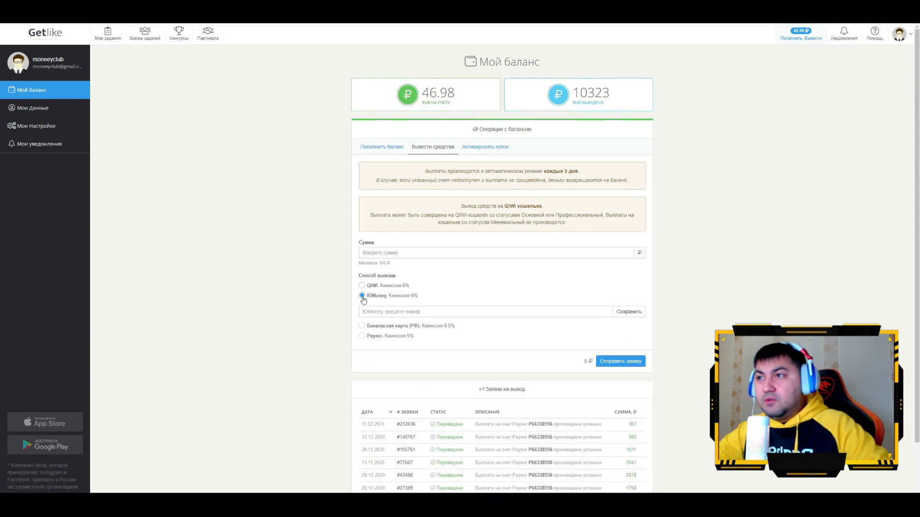
{"action": "left_click", "coordinate": [362, 316]}
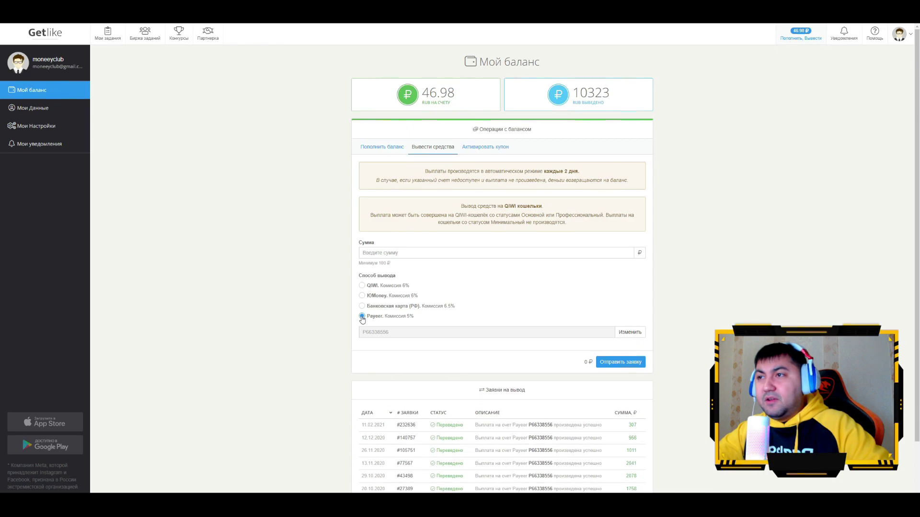
{"action": "left_click", "coordinate": [362, 306]}
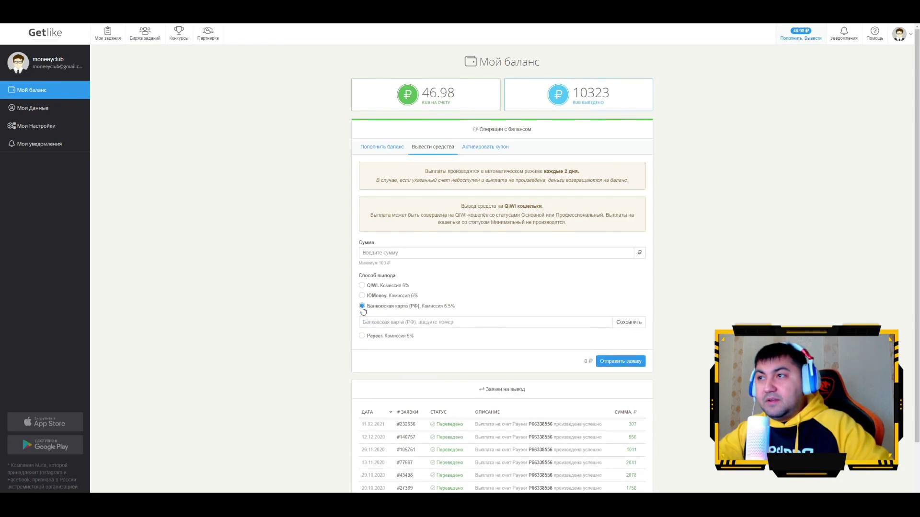
{"action": "left_click", "coordinate": [361, 306]}
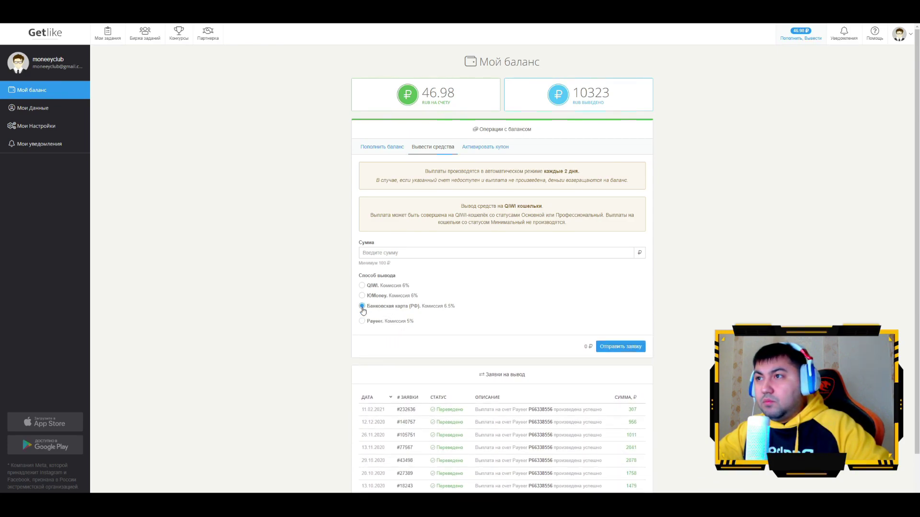
- Check the minimum withdrawal amount and the dates in the history of withdrawal requests
{"action": "left_click_drag", "start_coordinate": [387, 263], "coordinate": [358, 266]}
{"action": "left_click", "coordinate": [388, 266]}
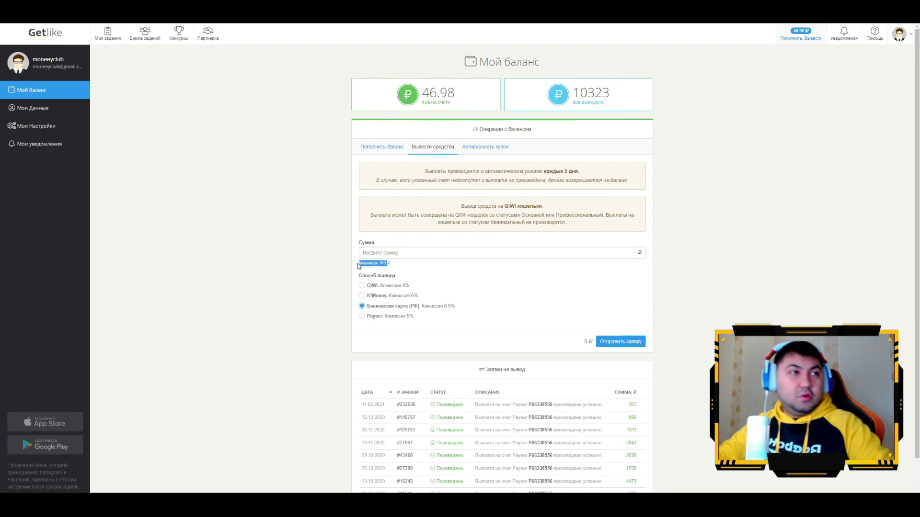
{"action": "left_click", "coordinate": [382, 268]}
{"action": "scroll", "coordinate": [373, 277], "scroll_direction": "down", "scroll_amount": 1}
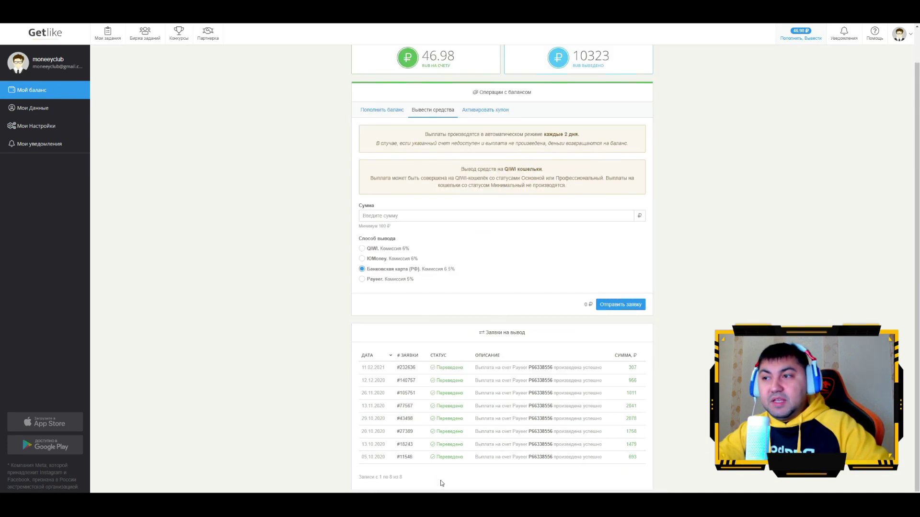
{"action": "left_click_drag", "start_coordinate": [387, 457], "coordinate": [361, 458]}
{"action": "left_click", "coordinate": [374, 458]}
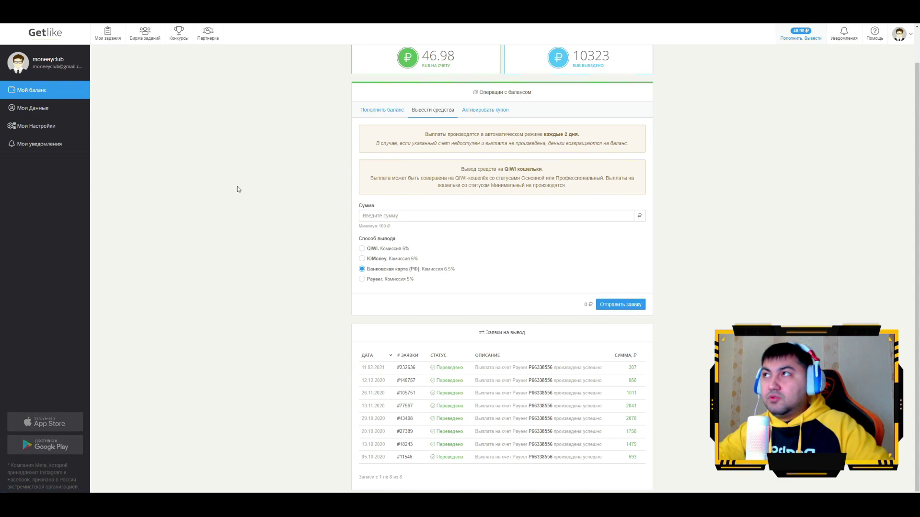
- Open the partner program page and review its referral percentage terms and the program description
{"action": "scroll", "coordinate": [214, 93], "scroll_direction": "up", "scroll_amount": 1}
{"action": "left_click", "coordinate": [209, 38]}
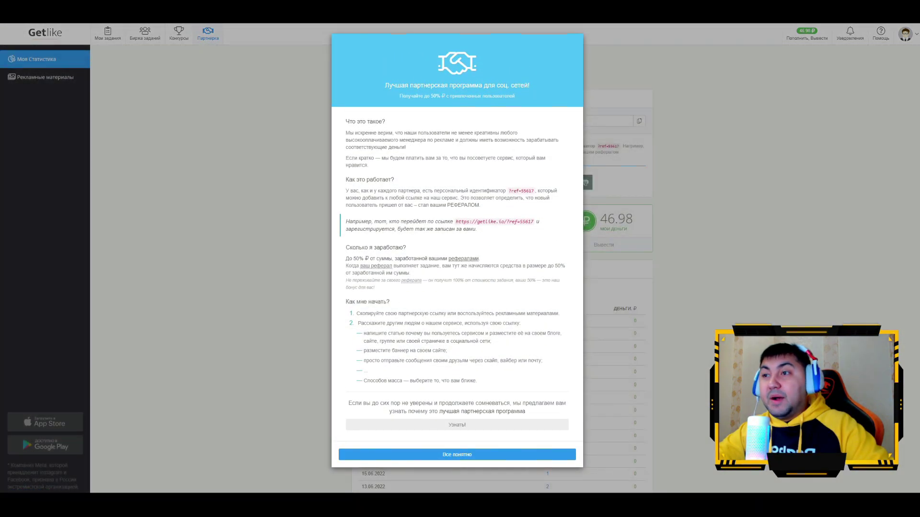
{"action": "left_click", "coordinate": [472, 461]}
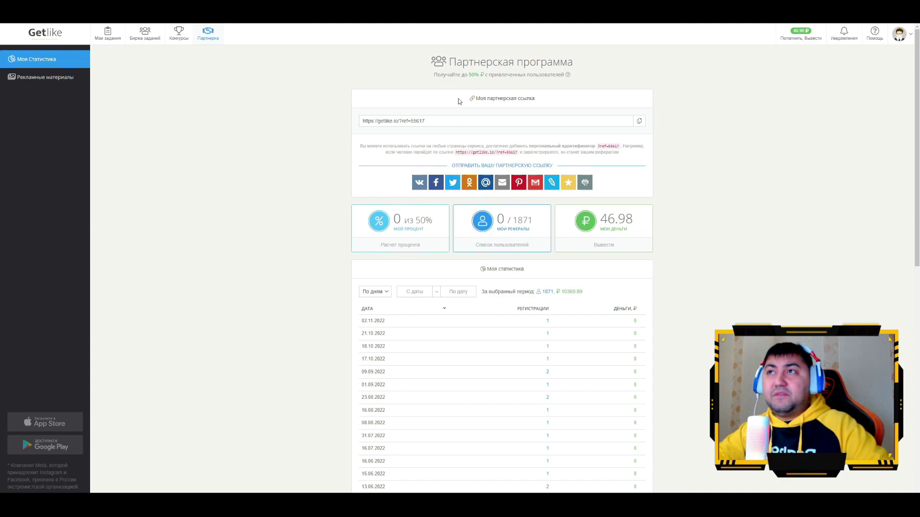
{"action": "left_click_drag", "start_coordinate": [443, 74], "coordinate": [497, 75]}
{"action": "left_click", "coordinate": [543, 77]}
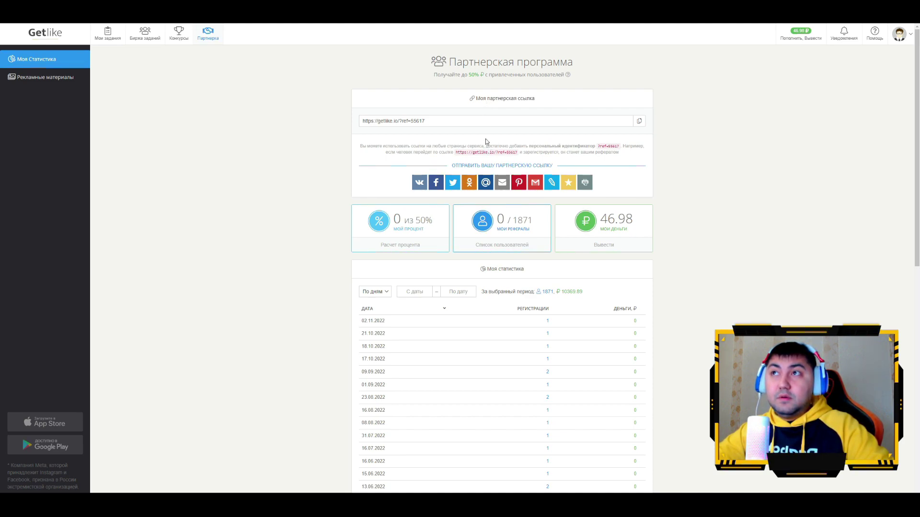
{"action": "left_click_drag", "start_coordinate": [497, 75], "coordinate": [527, 72]}
{"action": "left_click", "coordinate": [441, 75]}
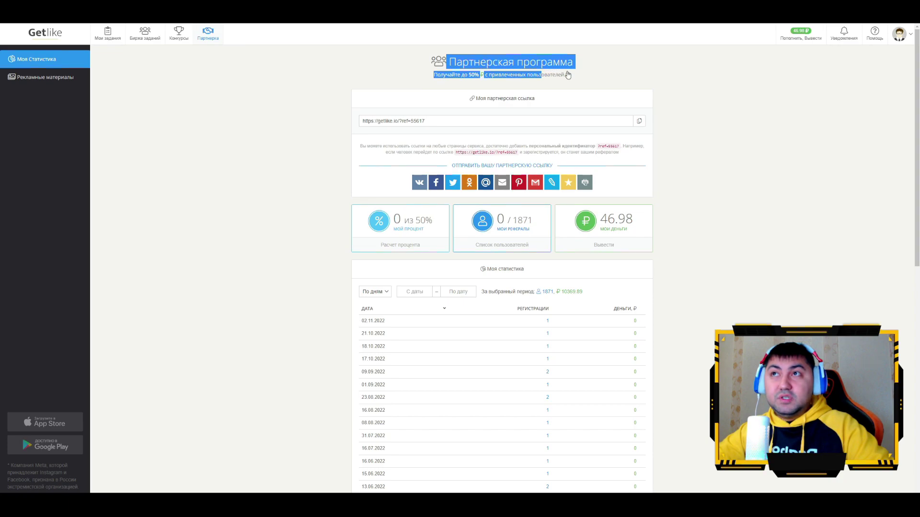
{"action": "left_click", "coordinate": [566, 74]}
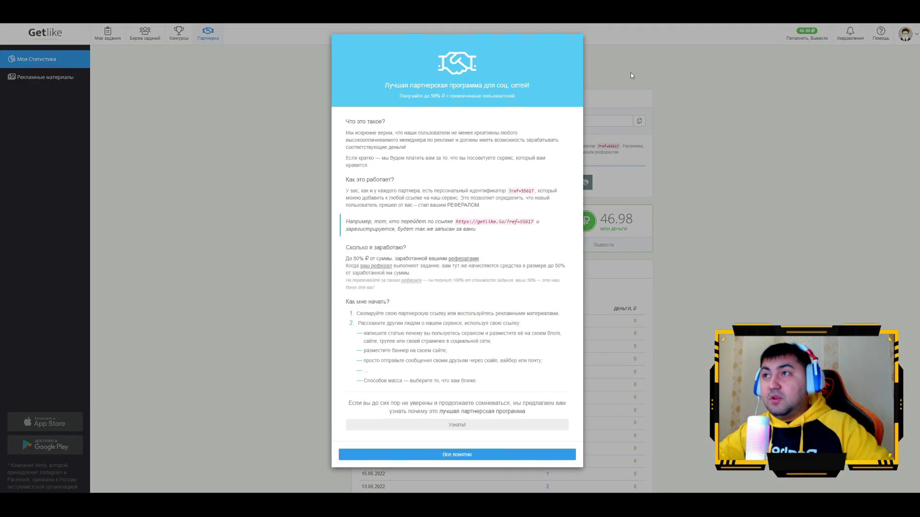
- Close the partner program description and examine the personal referral link under Моя партнерская ссылка
{"action": "left_click", "coordinate": [631, 73]}
{"action": "left_click_drag", "start_coordinate": [565, 119], "coordinate": [342, 123]}
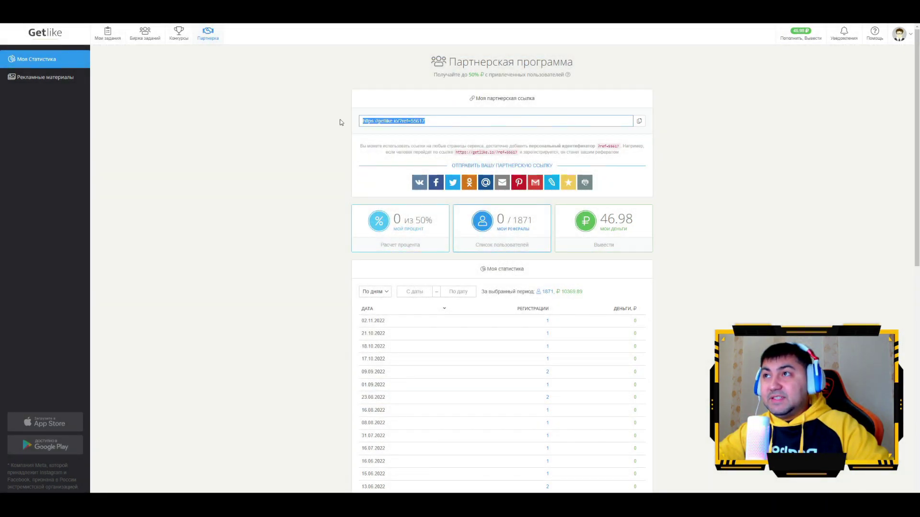
{"action": "left_click", "coordinate": [504, 104]}
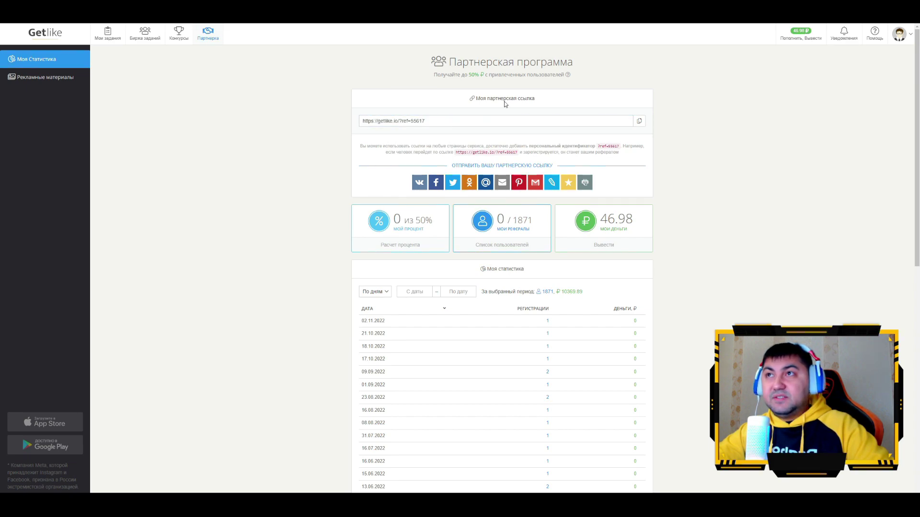
- Examine the referral statistics by date on the partner program page, and return to the task exchange (Биржа заданий)
{"action": "scroll", "coordinate": [534, 110], "scroll_direction": "down", "scroll_amount": 3}
{"action": "scroll", "coordinate": [484, 128], "scroll_direction": "up", "scroll_amount": 1}
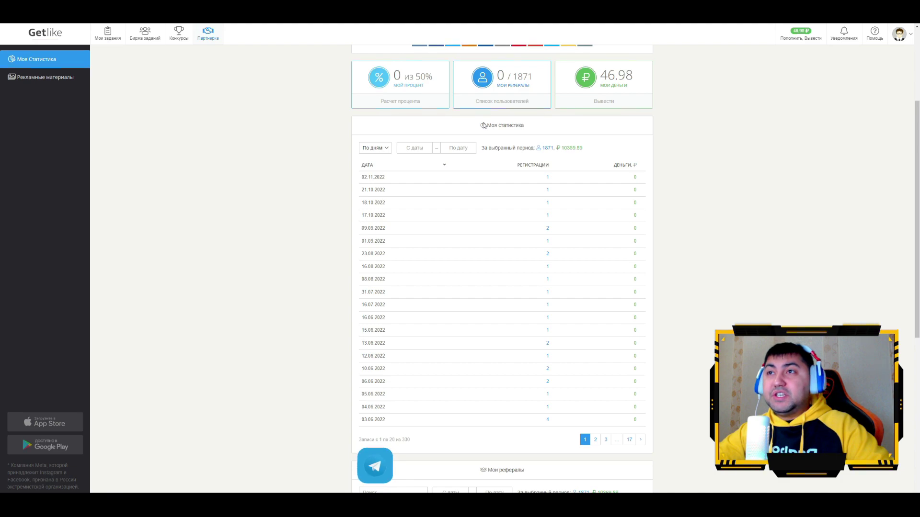
{"action": "scroll", "coordinate": [483, 125], "scroll_direction": "down", "scroll_amount": 5}
{"action": "scroll", "coordinate": [484, 125], "scroll_direction": "up", "scroll_amount": 4}
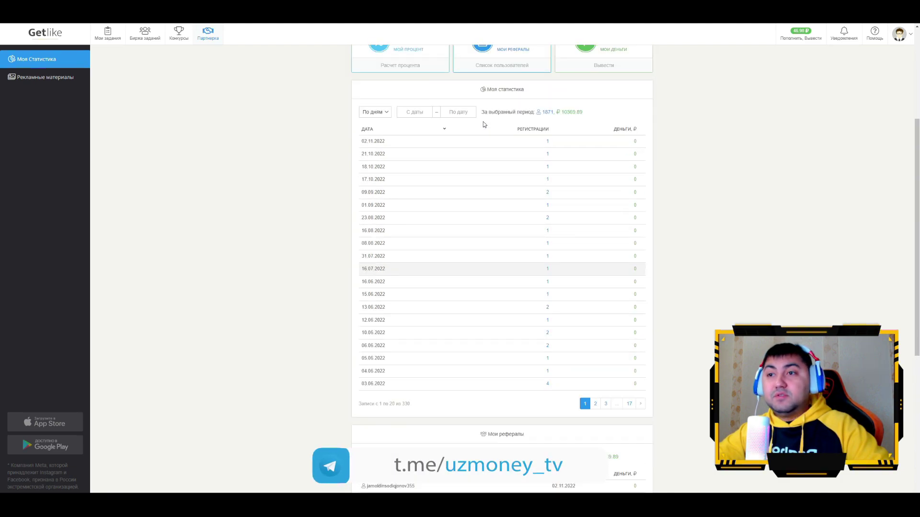
{"action": "scroll", "coordinate": [483, 125], "scroll_direction": "up", "scroll_amount": 5}
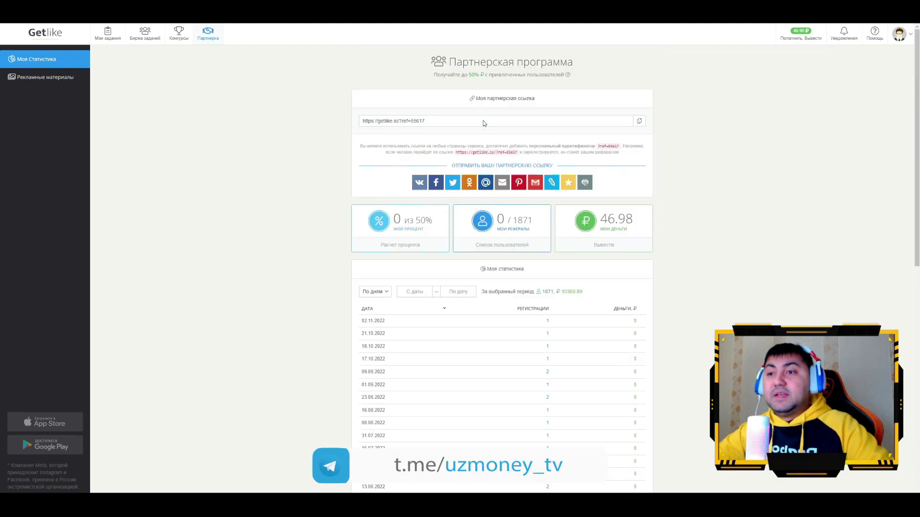
{"action": "left_click", "coordinate": [150, 36]}
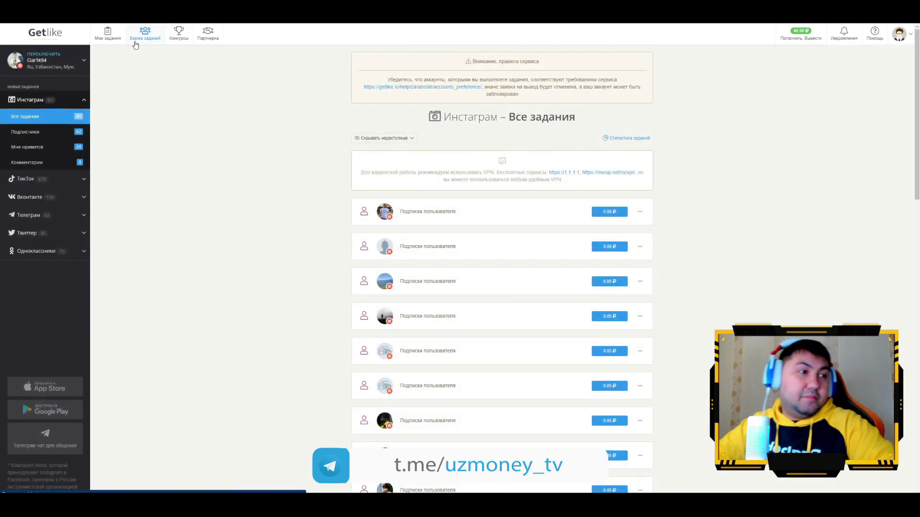